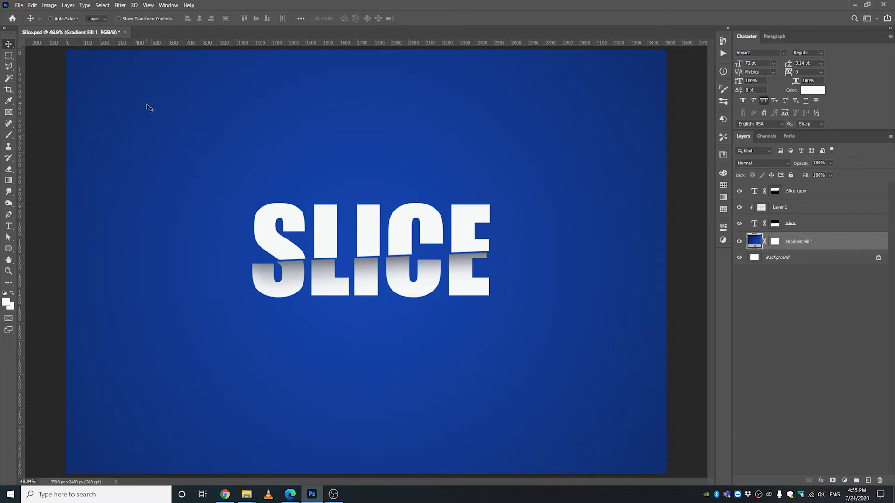
Add a new empty layer above the gradient and fill it with 50% gray.
{"action": "left_click", "coordinate": [868, 481]}
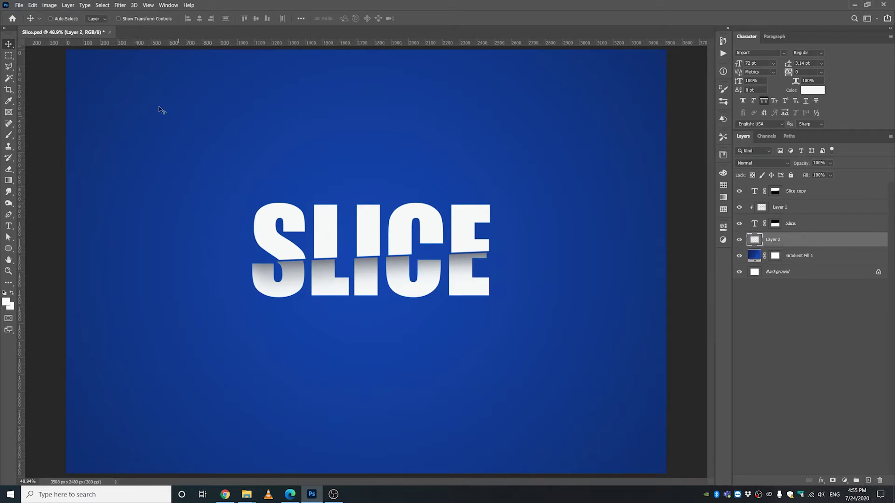
{"action": "left_click", "coordinate": [32, 5]}
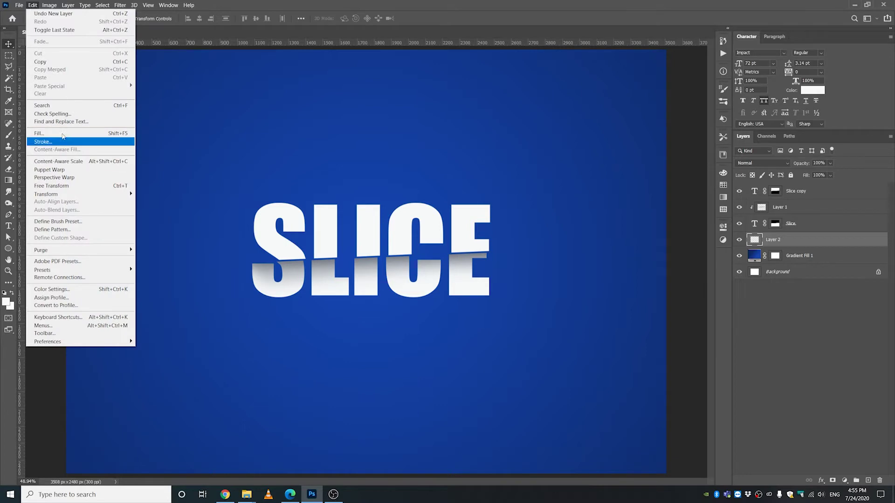
{"action": "left_click", "coordinate": [39, 134]}
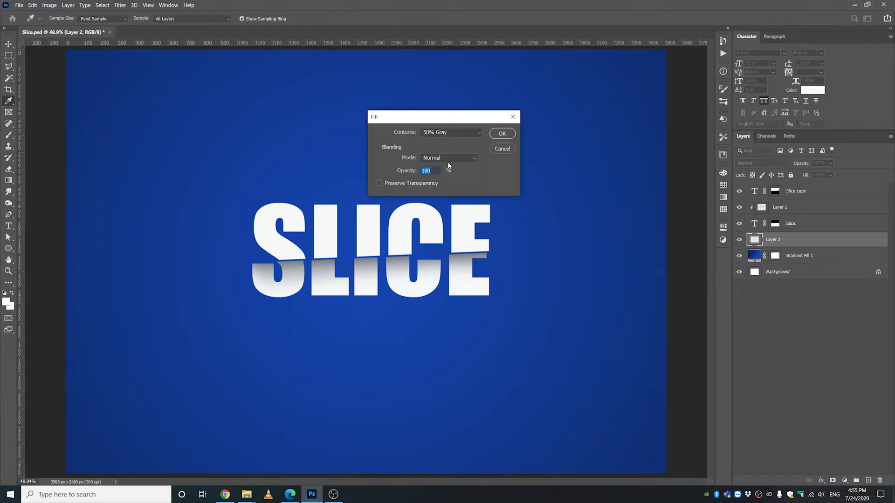
{"action": "left_click", "coordinate": [441, 132]}
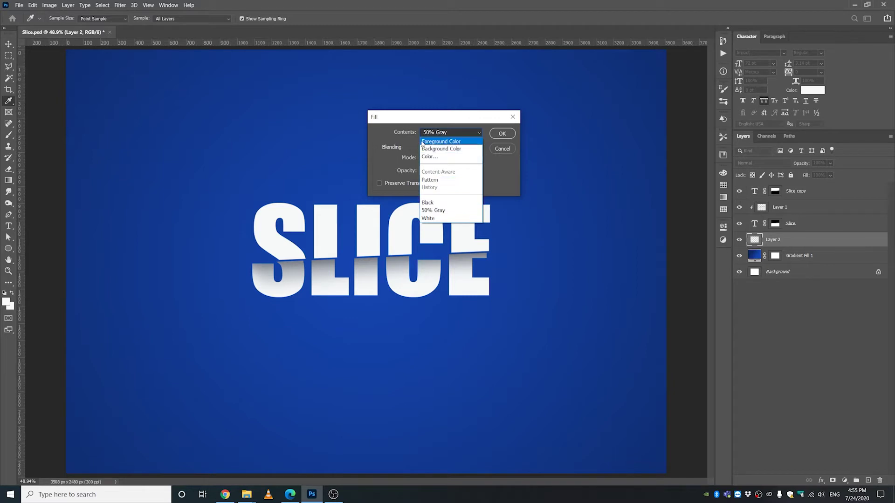
{"action": "left_click", "coordinate": [436, 210]}
{"action": "left_click", "coordinate": [502, 134]}
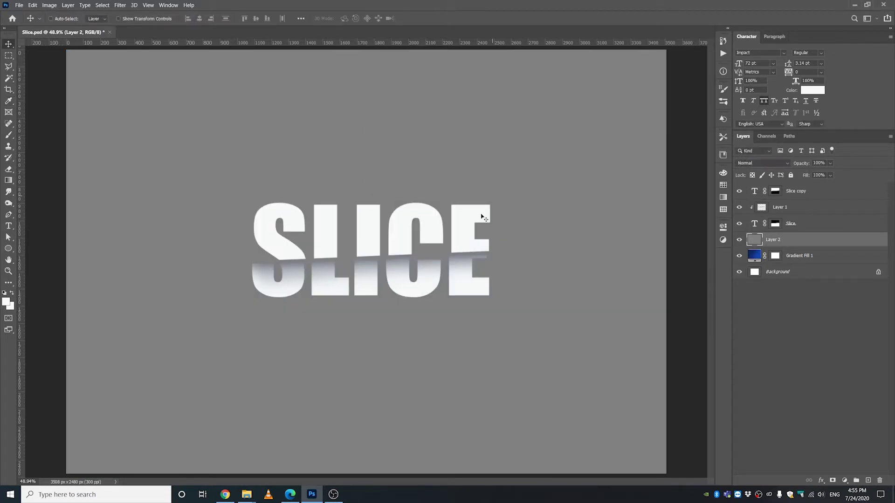
Apply about 14% Add Noise to the gray layer and set its blend mode to Overlay.
{"action": "left_click", "coordinate": [120, 6]}
{"action": "mouse_move", "coordinate": [157, 116]}
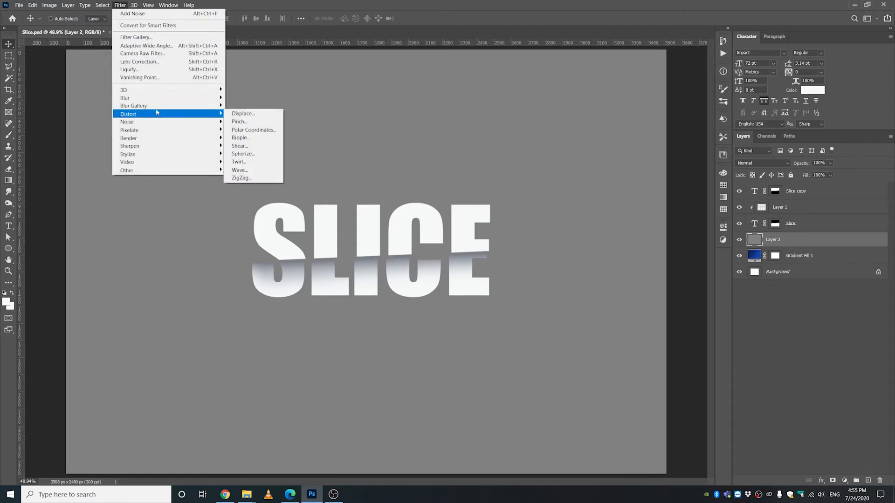
{"action": "mouse_move", "coordinate": [186, 121]}
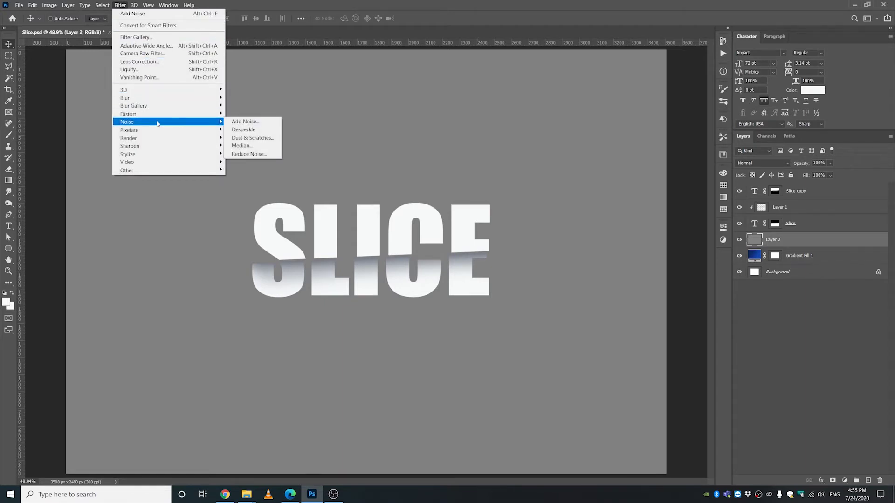
{"action": "left_click", "coordinate": [245, 122]}
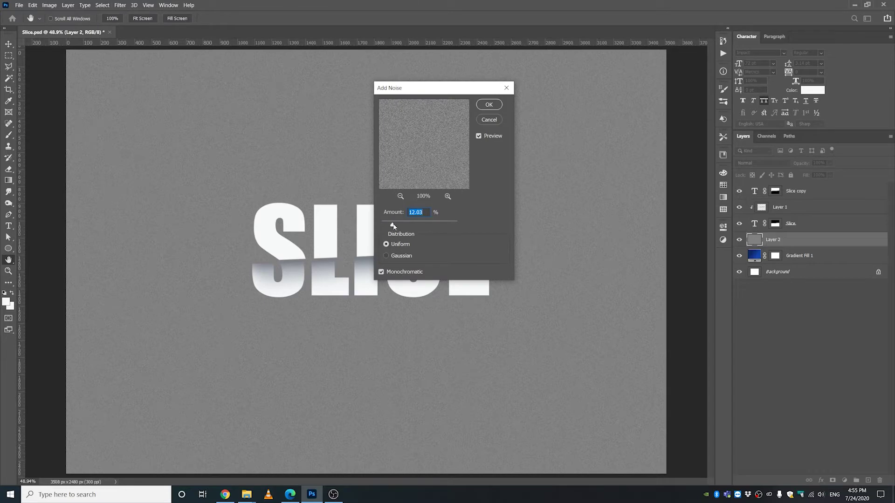
{"action": "left_click_drag", "start_coordinate": [393, 225], "coordinate": [400, 226]}
{"action": "key", "text": "shift+Down"}
{"action": "left_click_drag", "start_coordinate": [392, 226], "coordinate": [396, 228]}
{"action": "left_click", "coordinate": [489, 104]}
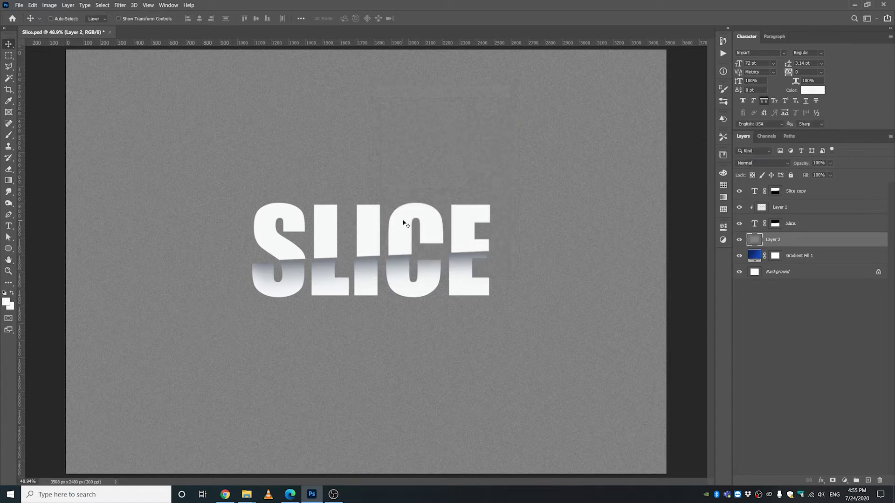
{"action": "left_click", "coordinate": [755, 169]}
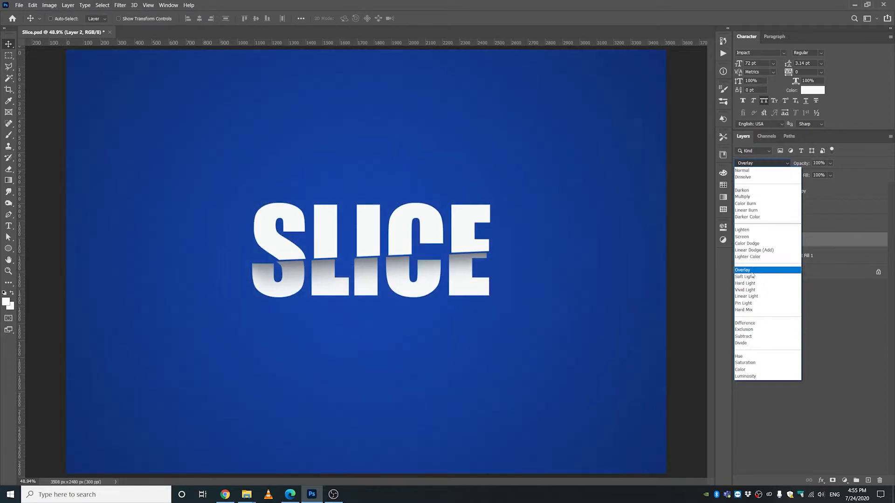
{"action": "left_click", "coordinate": [742, 270]}
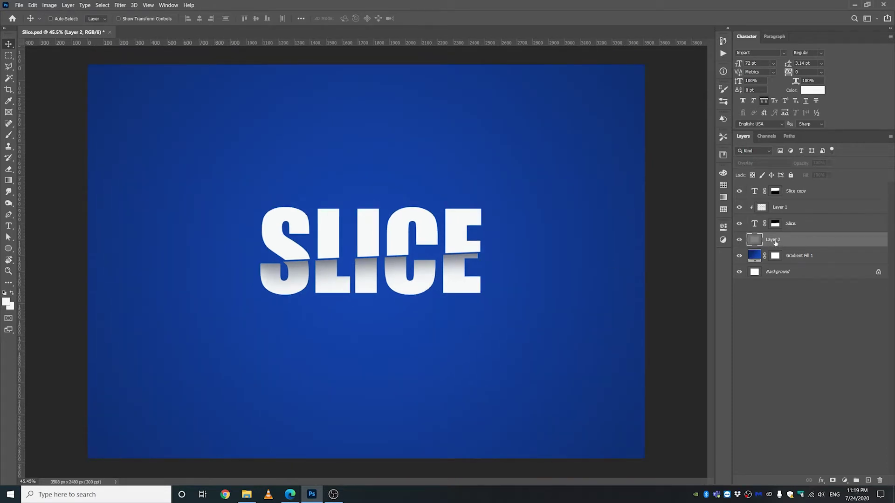
Rename Layer 2 to 'Noise' and the Slice layer to 'Text Below'.
{"action": "double_click", "coordinate": [776, 242]}
{"action": "type", "text": "Noise"}
{"action": "left_click", "coordinate": [776, 296]}
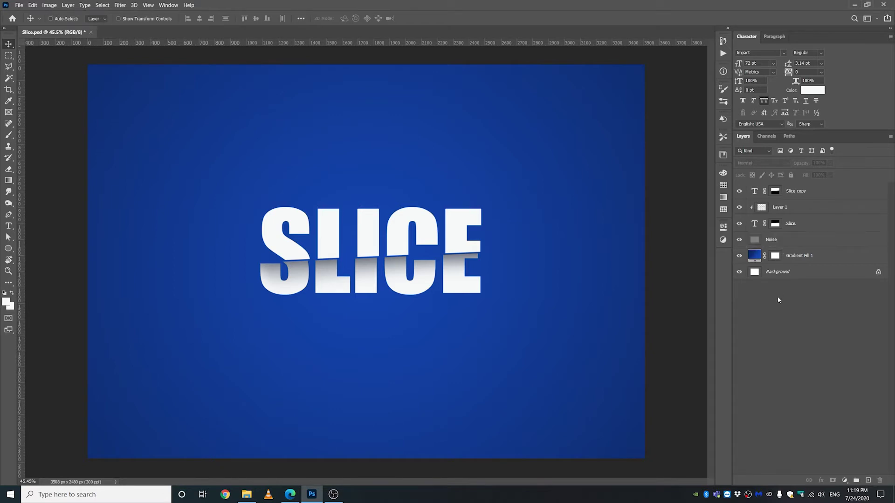
{"action": "left_click", "coordinate": [794, 226]}
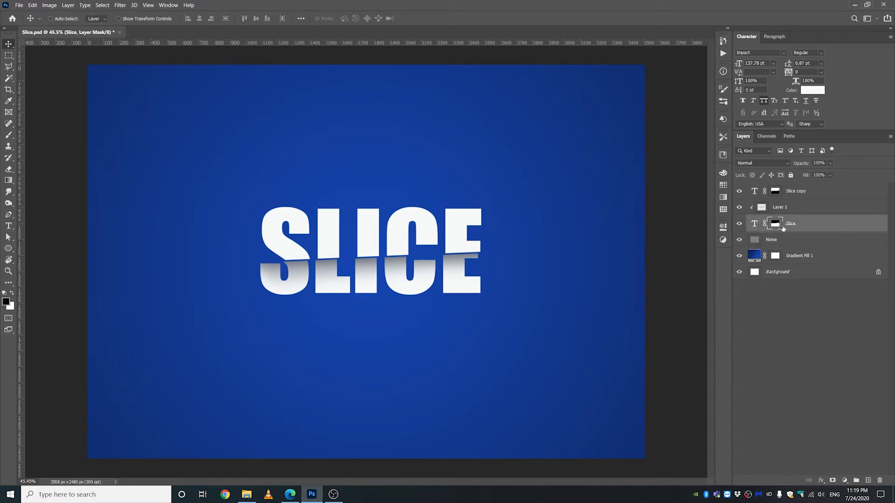
{"action": "right_click", "coordinate": [795, 226]}
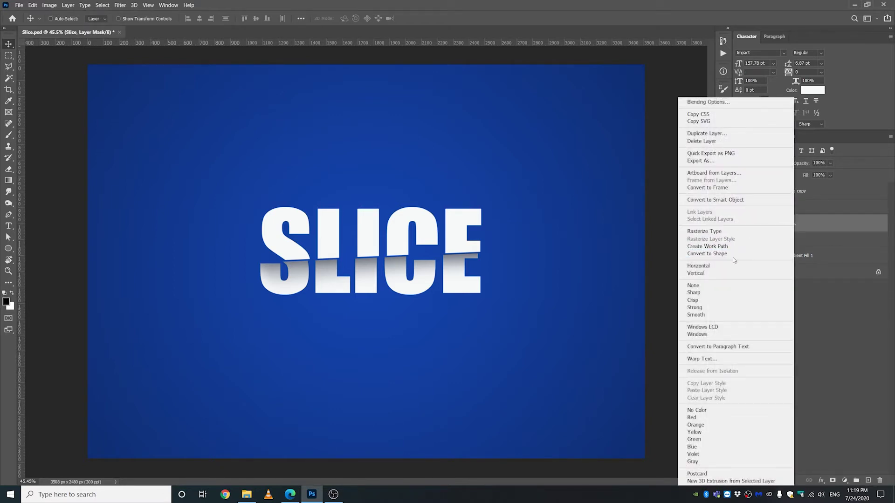
{"action": "key", "text": "Escape"}
{"action": "double_click", "coordinate": [790, 225]}
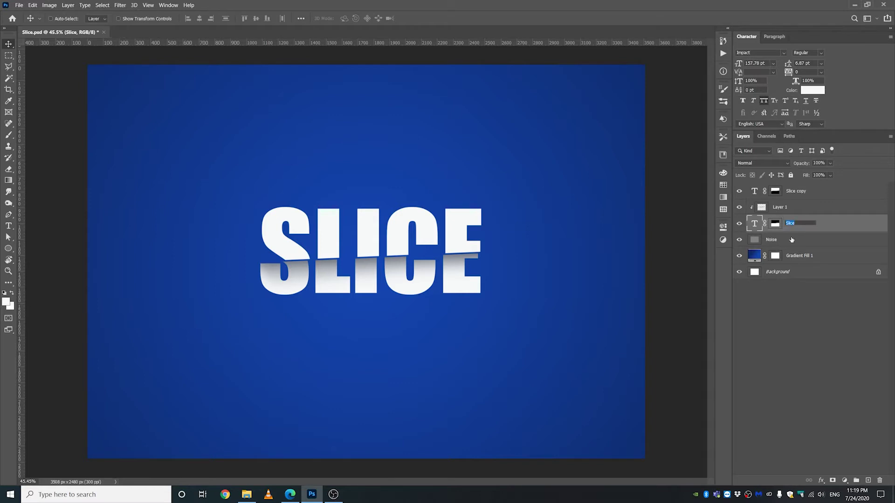
{"action": "type", "text": "Text Below"}
Rename Slice copy to 'Text Above' and Layer 1 to 'Shadow'.
{"action": "double_click", "coordinate": [792, 192]}
{"action": "type", "text": "Text Above"}
{"action": "left_click", "coordinate": [799, 306]}
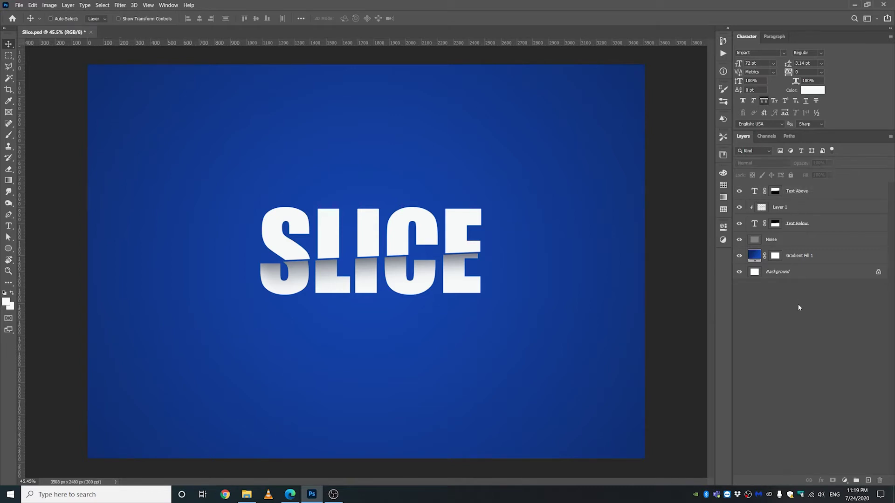
{"action": "left_click", "coordinate": [782, 208]}
{"action": "double_click", "coordinate": [781, 208]}
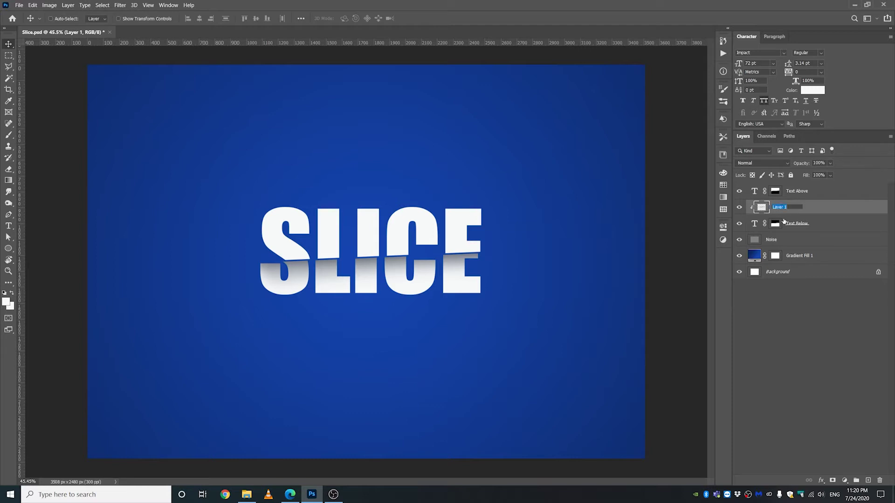
{"action": "type", "text": "Shadow"}
{"action": "key", "text": "Return"}
{"action": "key", "text": "ctrl+alt+a"}
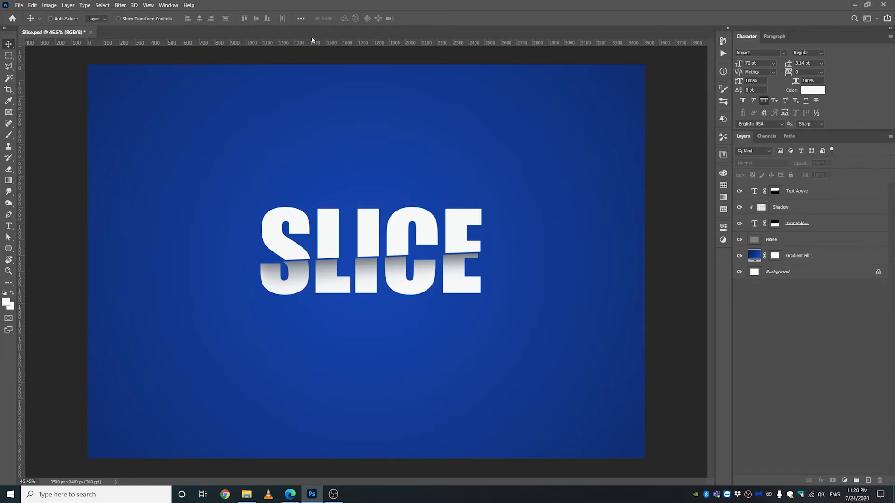
{"action": "left_click", "coordinate": [169, 5]}
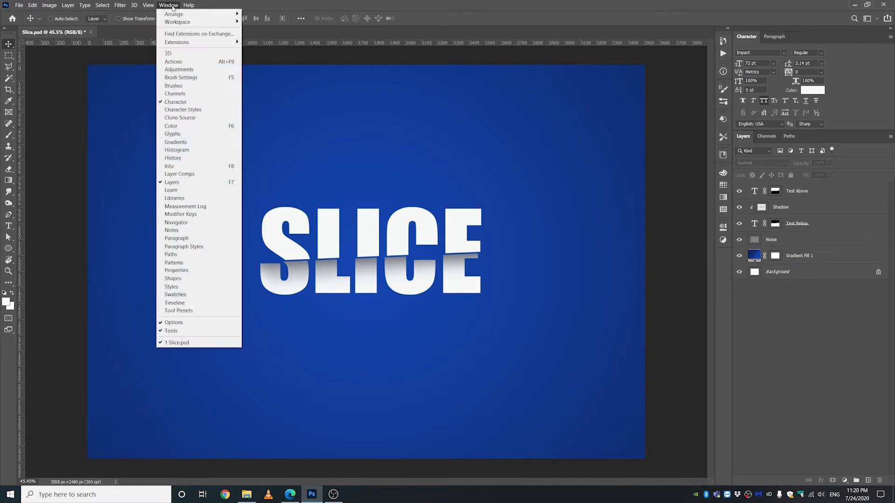
{"action": "left_click", "coordinate": [178, 304]}
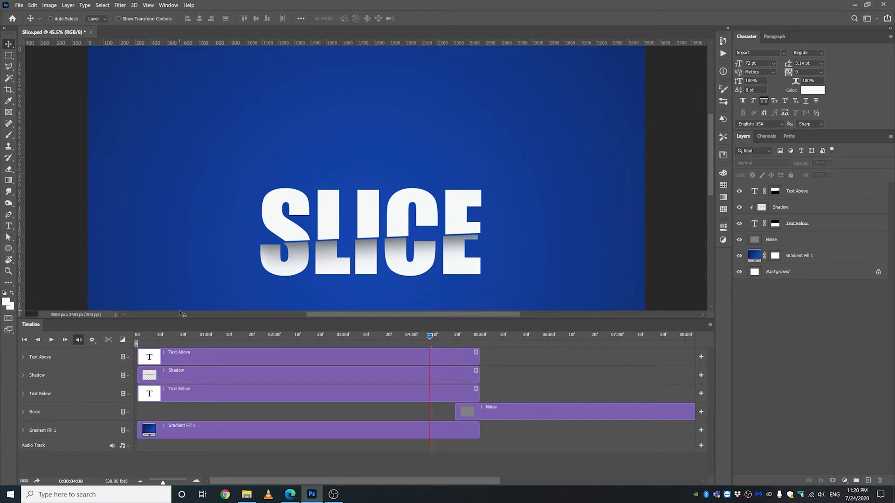
{"action": "left_click_drag", "start_coordinate": [196, 320], "coordinate": [217, 312]}
{"action": "scroll", "coordinate": [410, 140], "scroll_direction": "down", "scroll_amount": 2}
{"action": "scroll", "coordinate": [420, 135], "scroll_direction": "up", "scroll_amount": 3}
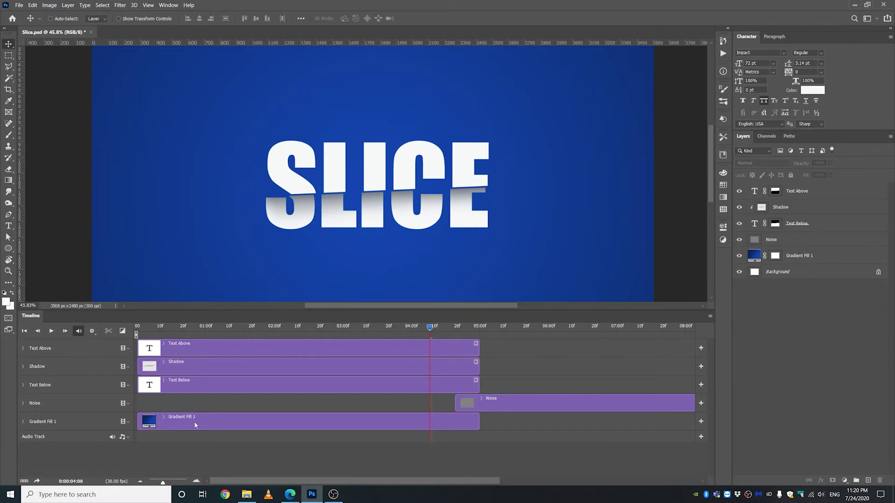
{"action": "left_click", "coordinate": [27, 351]}
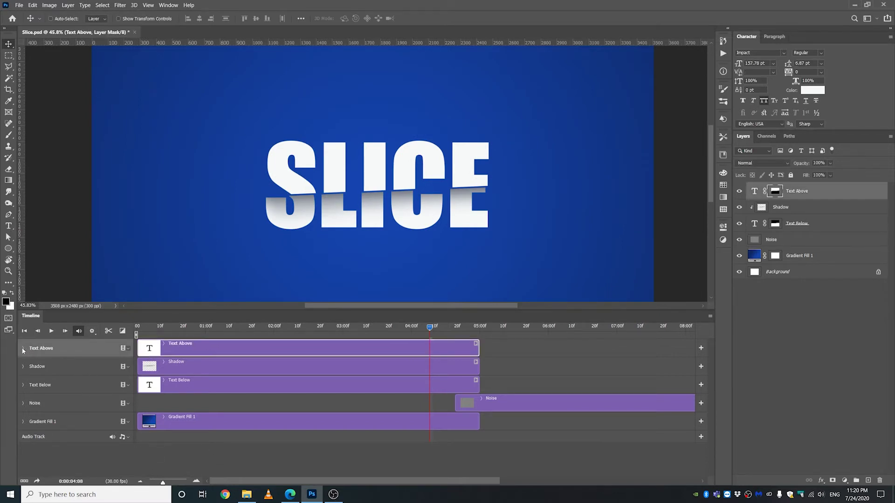
{"action": "left_click", "coordinate": [23, 351]}
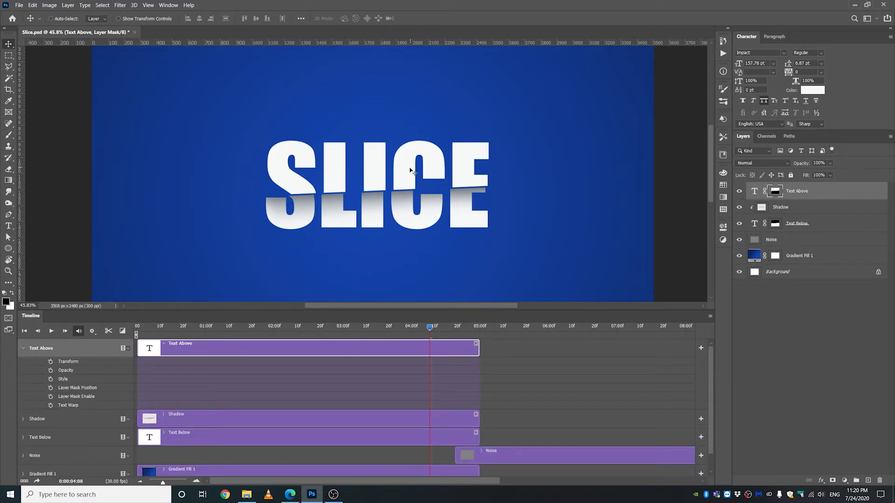
{"action": "mouse_move", "coordinate": [411, 170]}
{"action": "left_mouse_down"}
{"action": "mouse_move", "coordinate": [407, 164]}
{"action": "mouse_move", "coordinate": [408, 171]}
{"action": "left_mouse_up"}
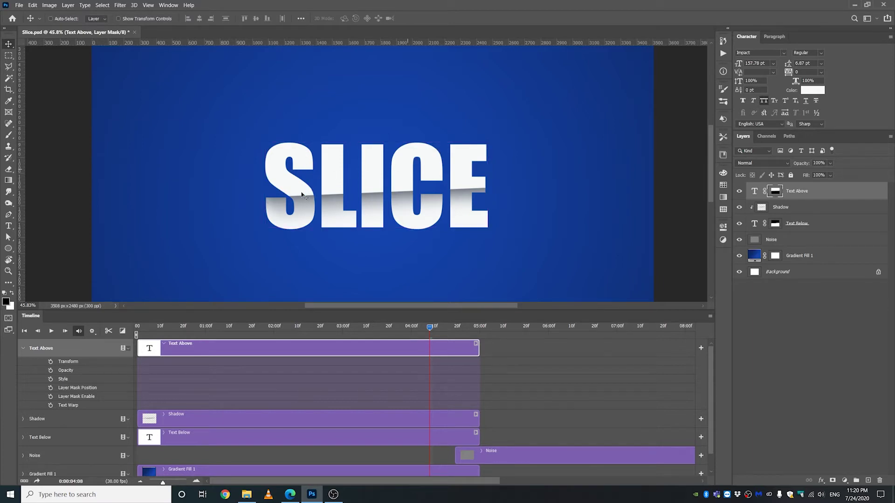
{"action": "scroll", "coordinate": [261, 194], "scroll_direction": "up", "scroll_amount": 5}
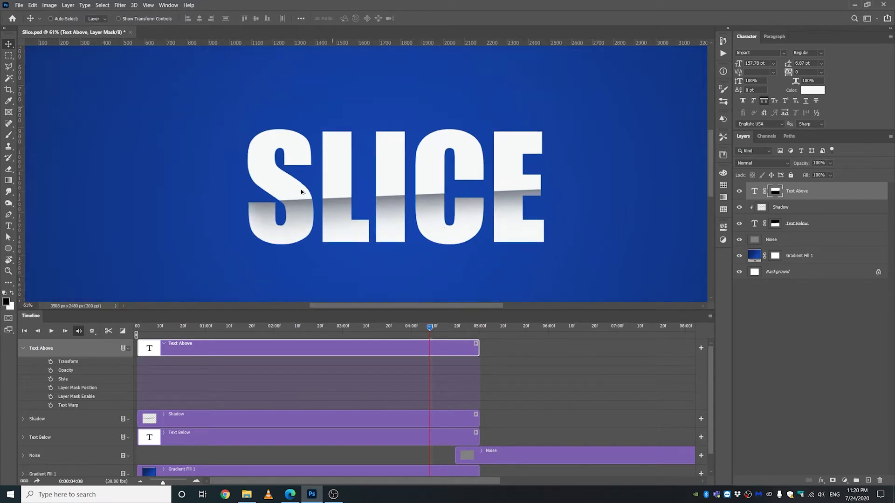
{"action": "scroll", "coordinate": [260, 210], "scroll_direction": "up", "scroll_amount": 2}
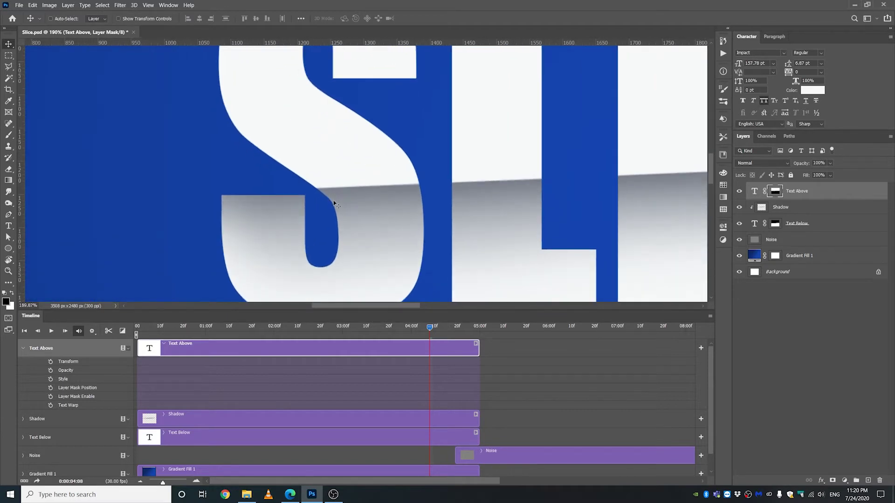
{"action": "scroll", "coordinate": [238, 214], "scroll_direction": "down", "scroll_amount": 1}
{"action": "scroll", "coordinate": [237, 214], "scroll_direction": "down", "scroll_amount": 3}
{"action": "scroll", "coordinate": [593, 190], "scroll_direction": "up", "scroll_amount": 6}
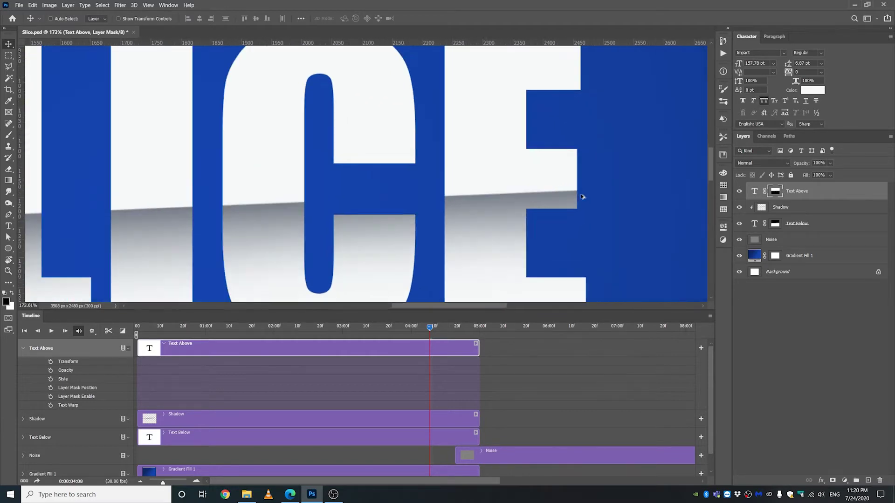
{"action": "scroll", "coordinate": [580, 196], "scroll_direction": "down", "scroll_amount": 5}
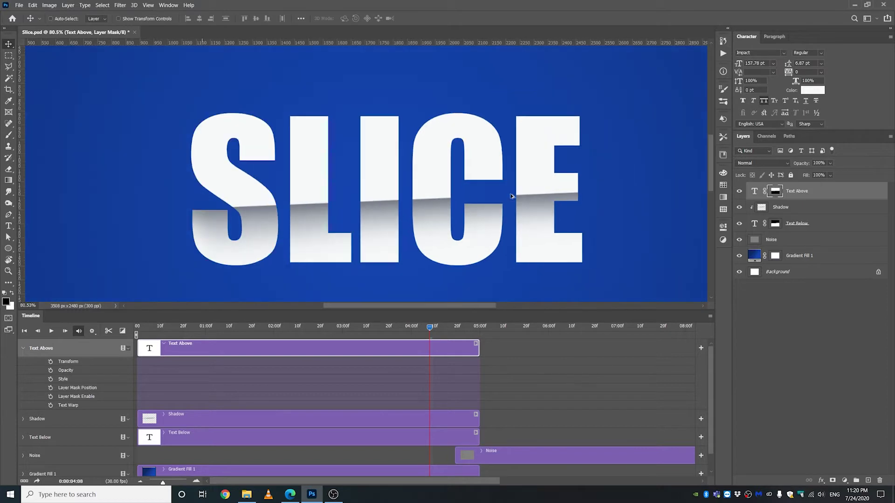
{"action": "scroll", "coordinate": [476, 197], "scroll_direction": "up", "scroll_amount": 1}
{"action": "scroll", "coordinate": [402, 198], "scroll_direction": "up", "scroll_amount": 5}
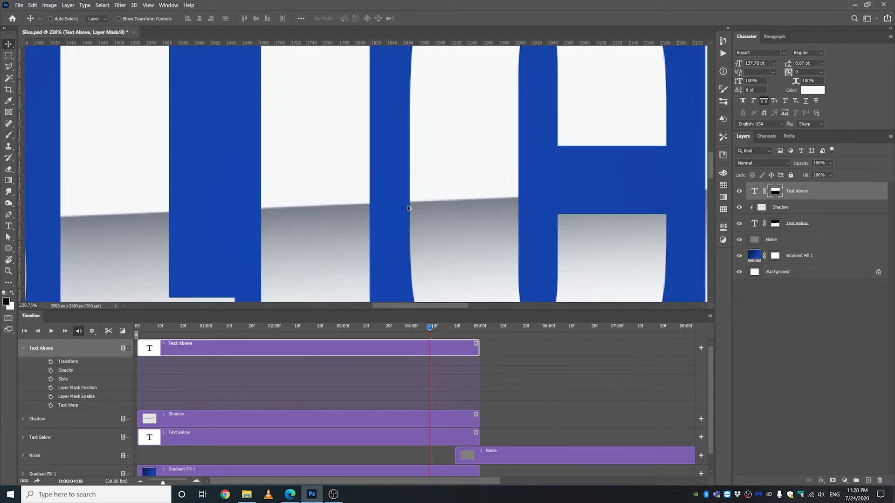
{"action": "scroll", "coordinate": [409, 207], "scroll_direction": "down", "scroll_amount": 4}
{"action": "scroll", "coordinate": [408, 208], "scroll_direction": "down", "scroll_amount": 3}
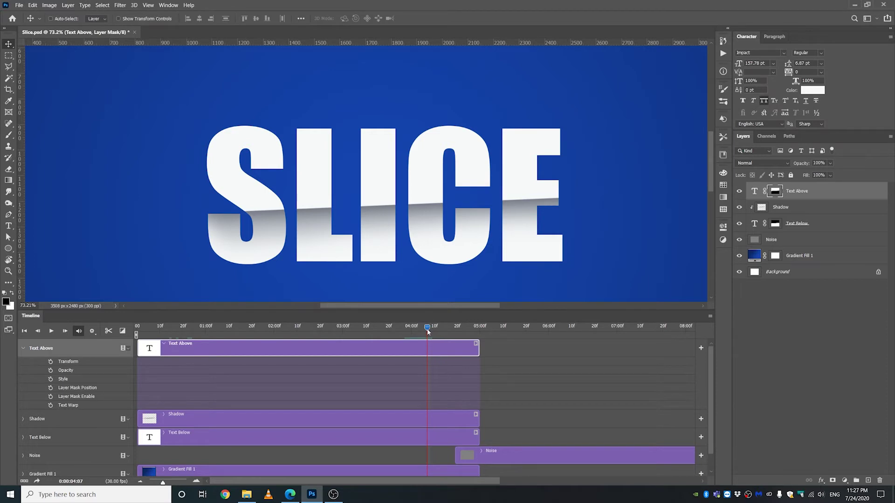
At the start, enable Transform and Layer Mask Position keyframes for Text Above.
{"action": "left_click_drag", "start_coordinate": [426, 328], "coordinate": [128, 332]}
{"action": "left_click", "coordinate": [50, 361]}
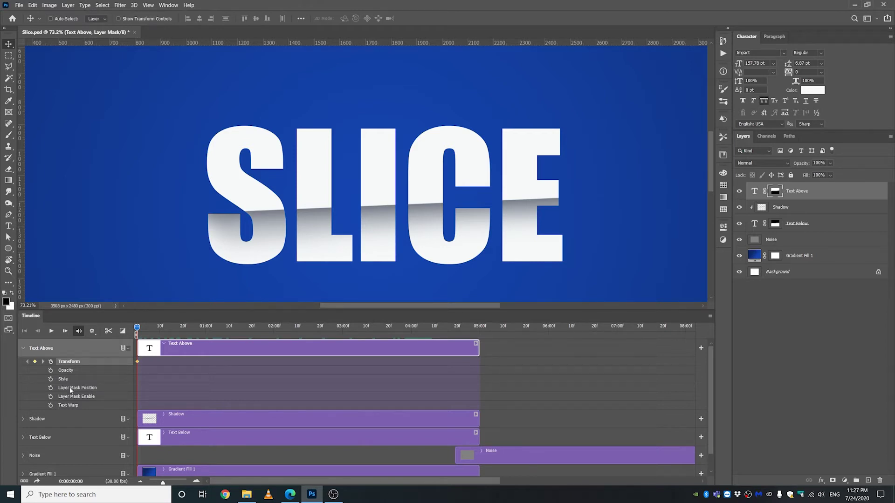
{"action": "left_click", "coordinate": [51, 388]}
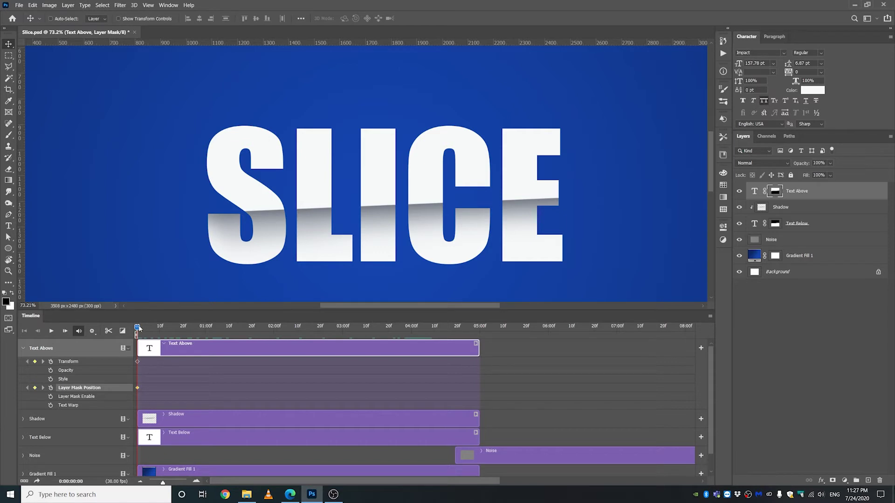
At about 01:10, shift the top half of SLICE up and right, then play the slide.
{"action": "left_click_drag", "start_coordinate": [138, 328], "coordinate": [189, 330]}
{"action": "left_click_drag", "start_coordinate": [203, 331], "coordinate": [229, 337]}
{"action": "left_click_drag", "start_coordinate": [383, 183], "coordinate": [393, 177]}
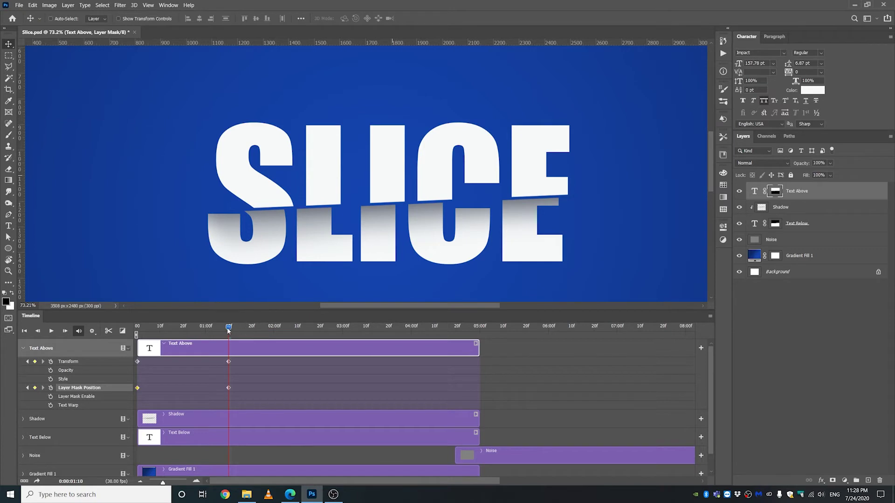
{"action": "left_click_drag", "start_coordinate": [228, 329], "coordinate": [137, 329]}
{"action": "key", "text": "space"}
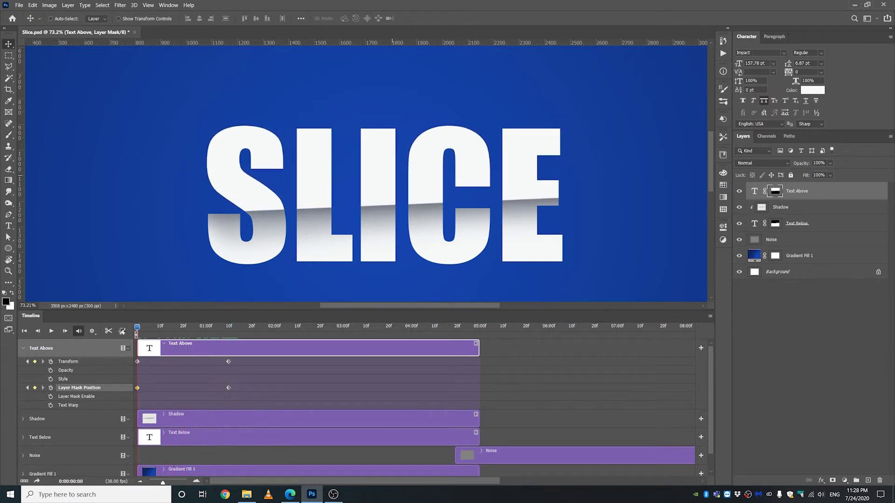
{"action": "key", "text": "space"}
Select the Shadow layer, move it upward, and set a Position keyframe at frame 0.
{"action": "left_click", "coordinate": [67, 422]}
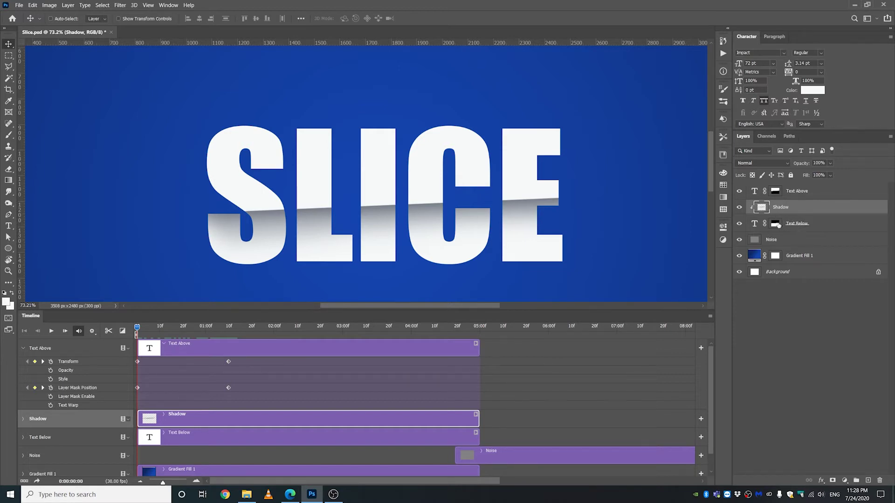
{"action": "left_click_drag", "start_coordinate": [420, 215], "coordinate": [424, 176]}
{"action": "left_click", "coordinate": [23, 420]}
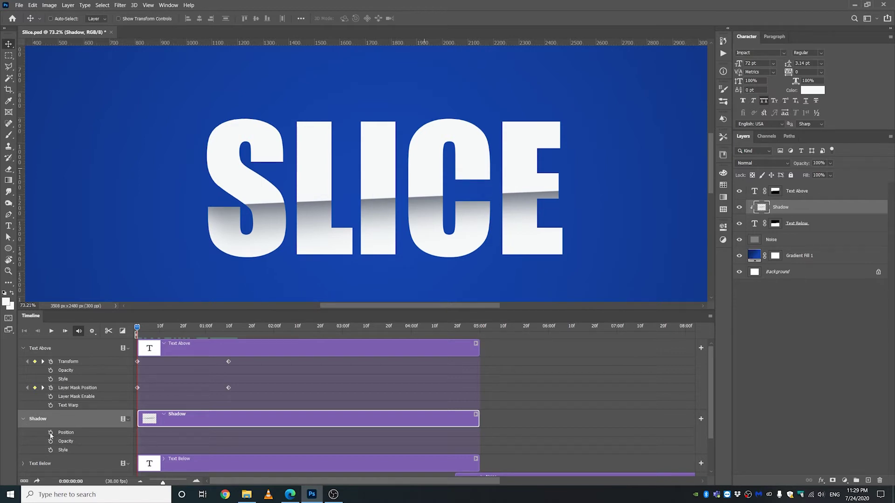
{"action": "left_click", "coordinate": [51, 434]}
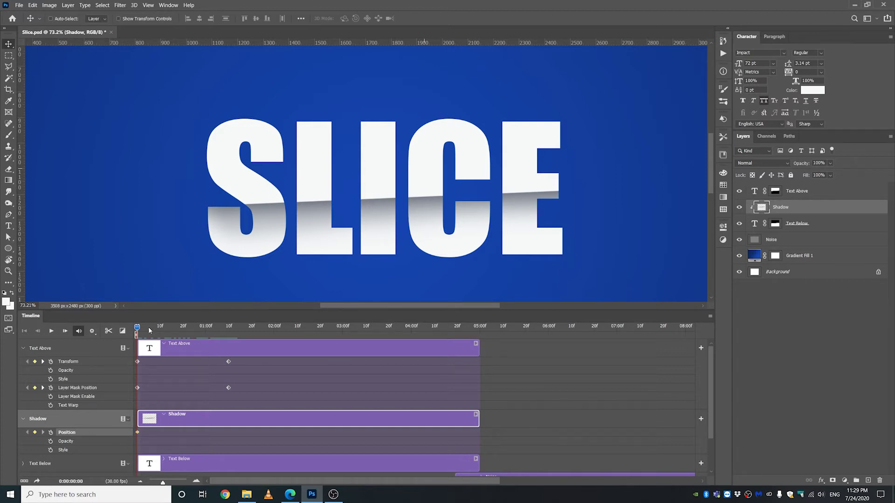
Just under one second in, move the shadow band up to hide it, then preview.
{"action": "left_click_drag", "start_coordinate": [148, 327], "coordinate": [228, 328]}
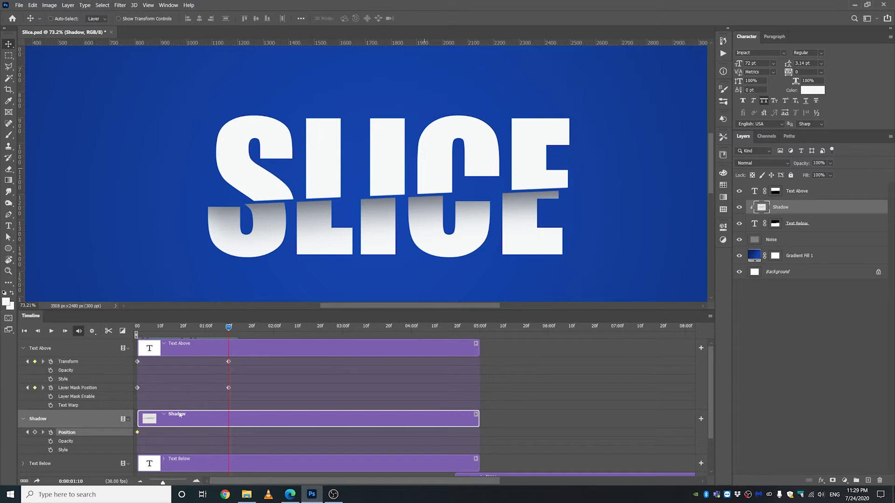
{"action": "left_click", "coordinate": [138, 433]}
{"action": "left_click_drag", "start_coordinate": [228, 329], "coordinate": [135, 336]}
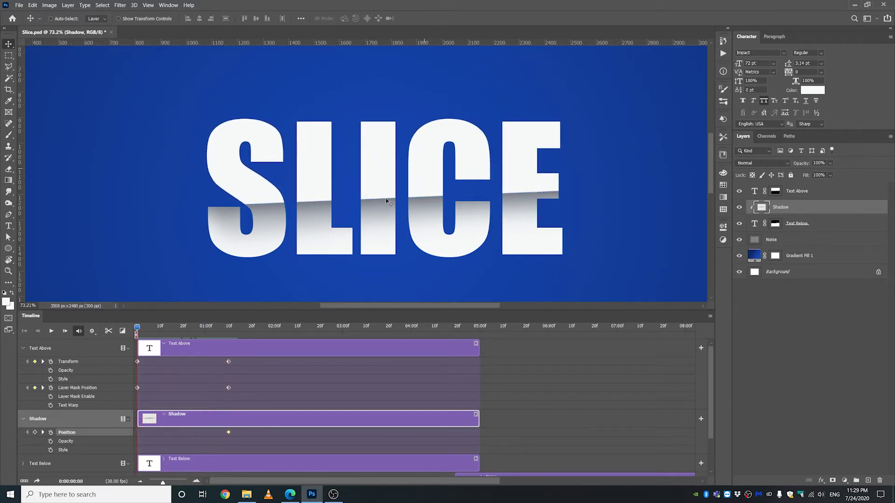
{"action": "left_click_drag", "start_coordinate": [375, 238], "coordinate": [374, 166]}
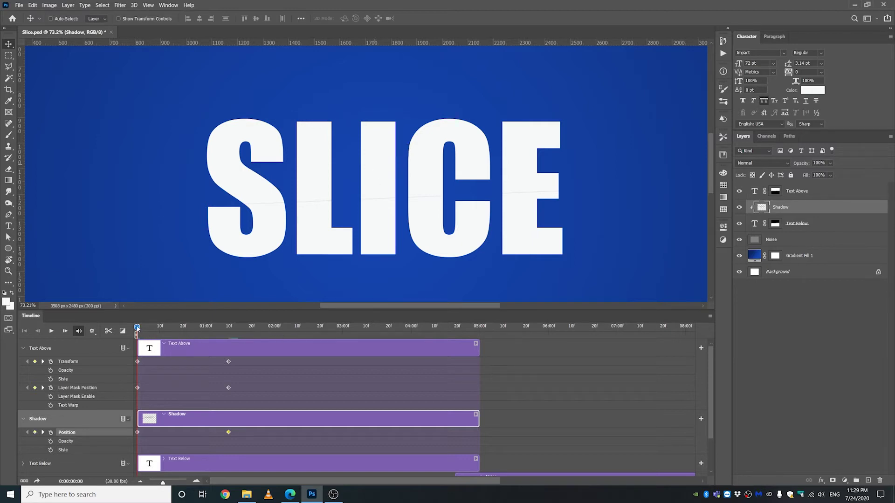
{"action": "mouse_move", "coordinate": [137, 328]}
{"action": "left_mouse_down"}
{"action": "mouse_move", "coordinate": [247, 329]}
{"action": "mouse_move", "coordinate": [122, 333]}
{"action": "left_mouse_up"}
{"action": "key", "text": "space"}
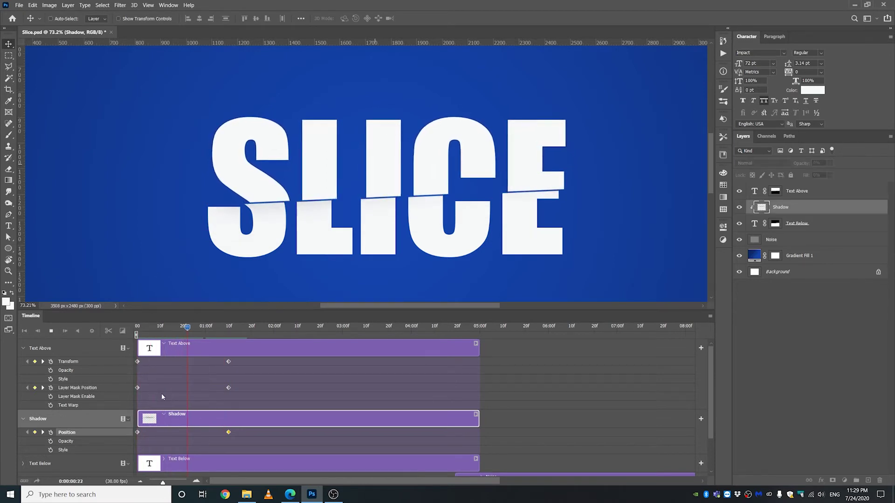
{"action": "key", "text": "space"}
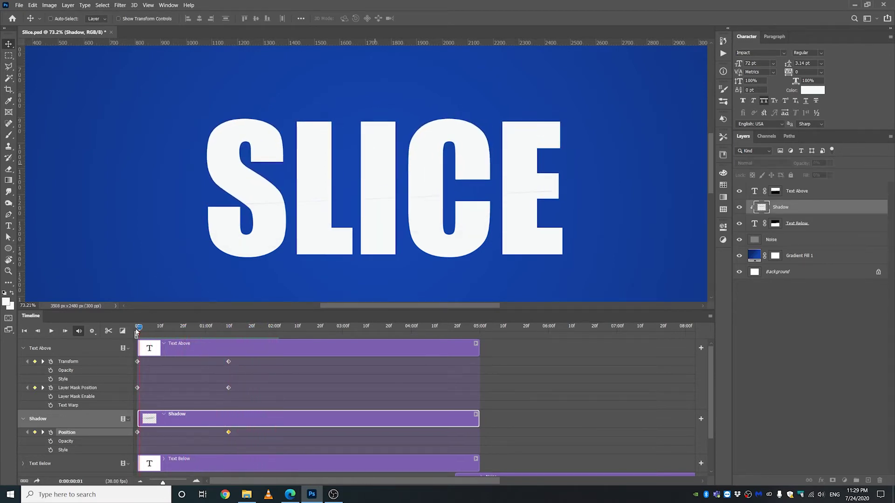
Retime the Shadow position keyframe earlier, check frame 13, then nudge it slightly later.
{"action": "left_click_drag", "start_coordinate": [225, 434], "coordinate": [178, 435]}
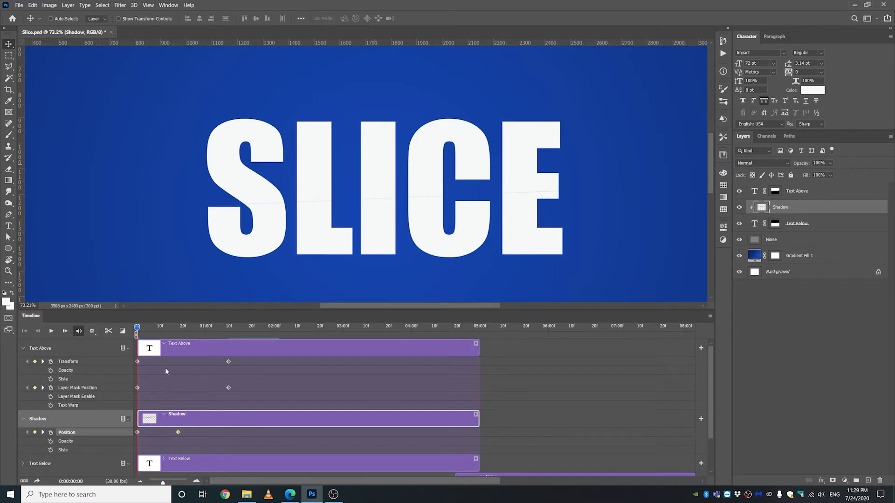
{"action": "left_click_drag", "start_coordinate": [142, 328], "coordinate": [166, 332]}
{"action": "left_click_drag", "start_coordinate": [180, 433], "coordinate": [192, 433]}
{"action": "key", "text": "Home"}
{"action": "scroll", "coordinate": [409, 215], "scroll_direction": "up", "scroll_amount": 2}
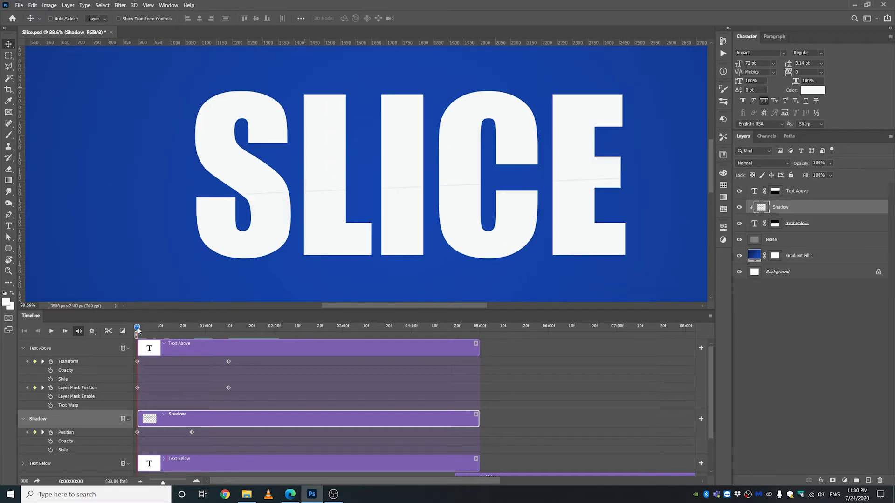
{"action": "scroll", "coordinate": [264, 189], "scroll_direction": "up", "scroll_amount": 2}
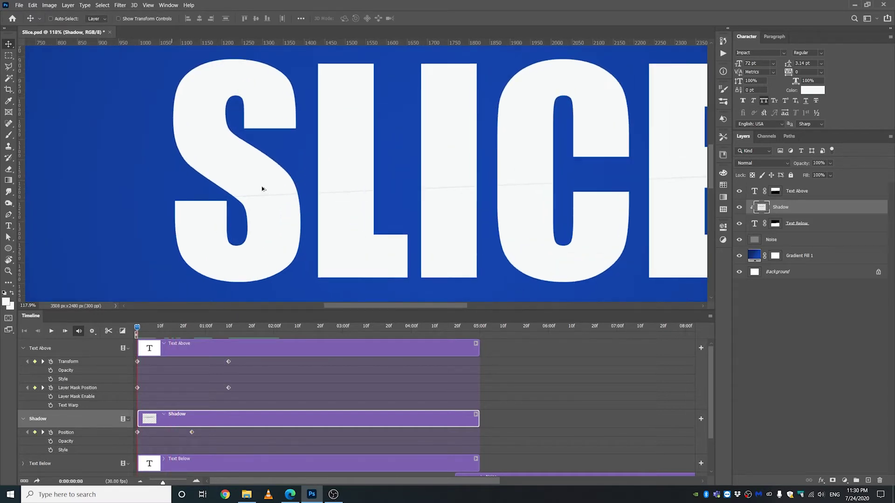
{"action": "scroll", "coordinate": [262, 189], "scroll_direction": "up", "scroll_amount": 2}
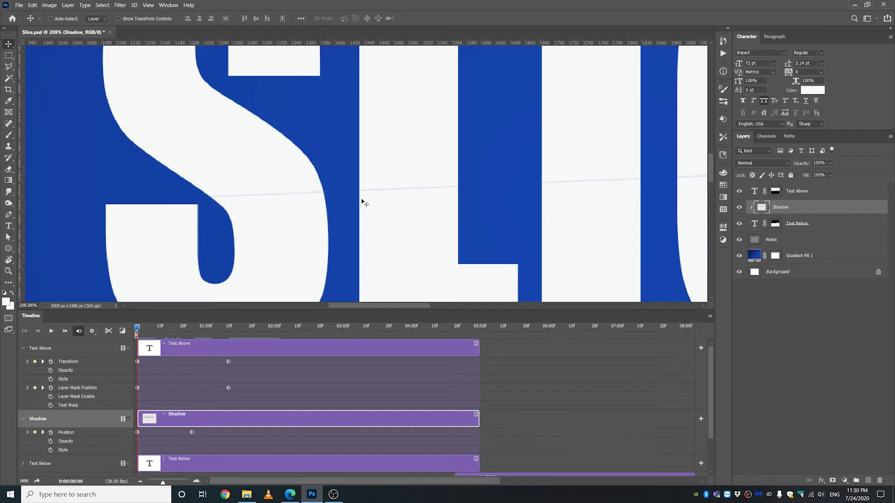
{"action": "scroll", "coordinate": [362, 202], "scroll_direction": "down", "scroll_amount": 5}
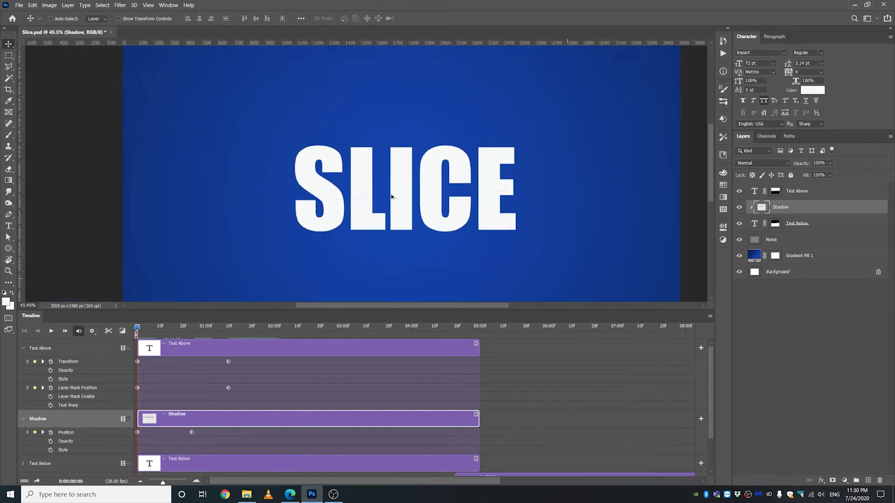
{"action": "scroll", "coordinate": [392, 197], "scroll_direction": "down", "scroll_amount": 3}
{"action": "scroll", "coordinate": [382, 186], "scroll_direction": "up", "scroll_amount": 3}
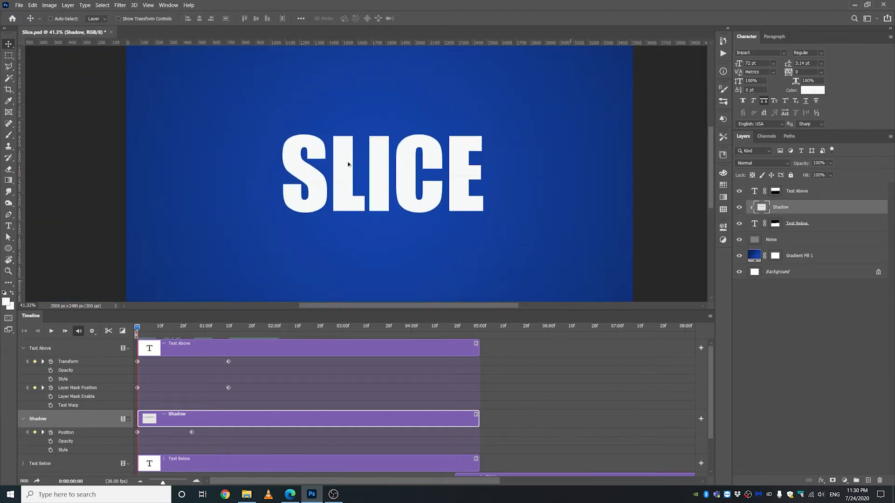
{"action": "scroll", "coordinate": [454, 191], "scroll_direction": "down", "scroll_amount": 1}
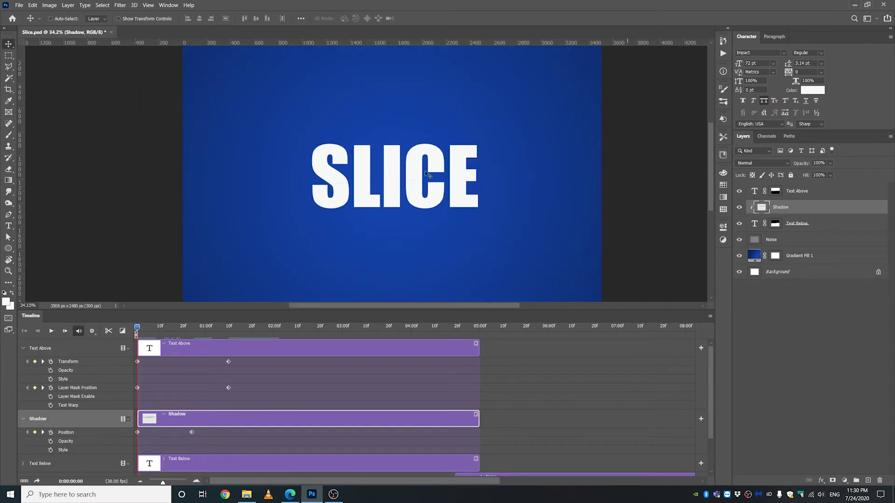
{"action": "scroll", "coordinate": [395, 180], "scroll_direction": "up", "scroll_amount": 7}
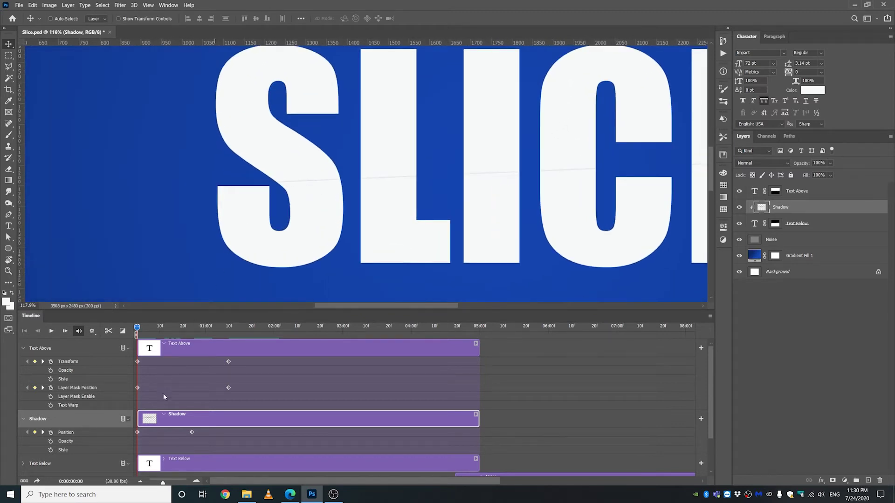
{"action": "scroll", "coordinate": [162, 414], "scroll_direction": "down", "scroll_amount": 2}
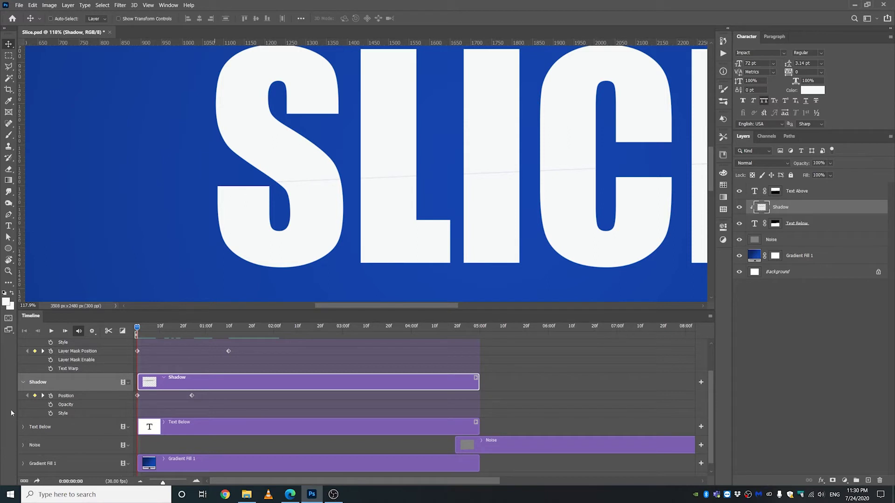
Add a Layer Mask Enable keyframe on Text Above near frame 1, then return to frame 0.
{"action": "scroll", "coordinate": [57, 346], "scroll_direction": "up", "scroll_amount": 2}
{"action": "left_click", "coordinate": [57, 347]}
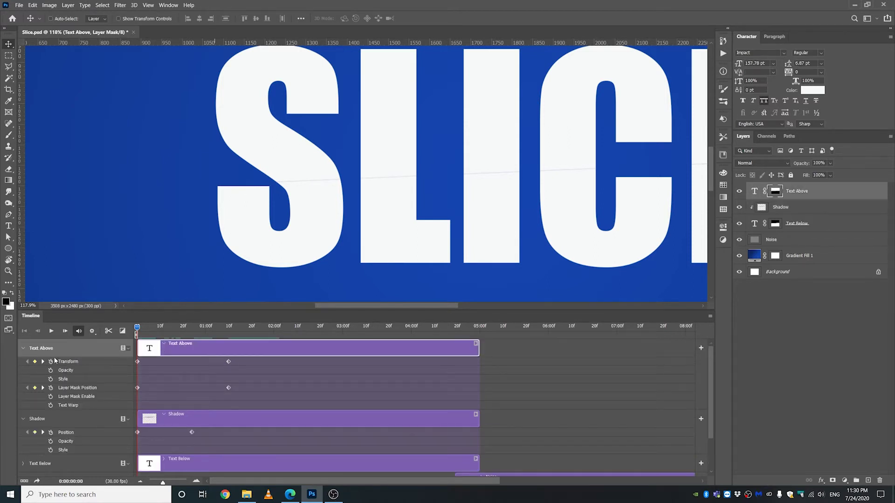
{"action": "left_click", "coordinate": [51, 397]}
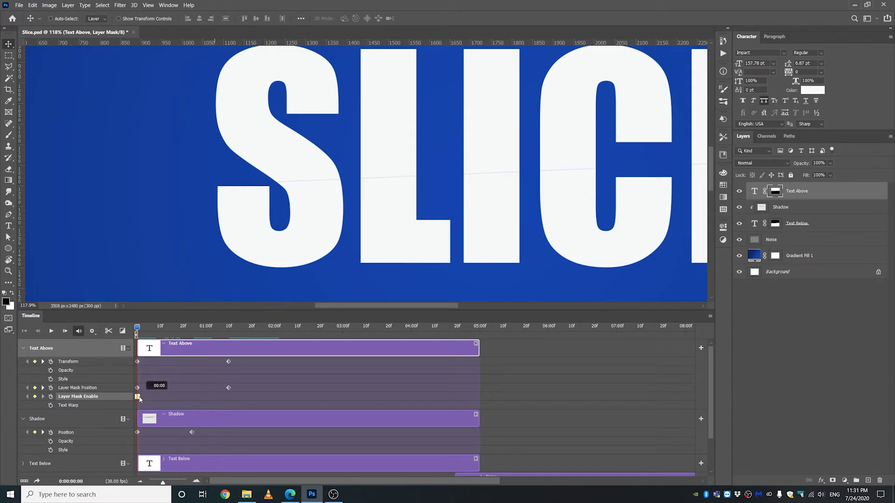
{"action": "left_click_drag", "start_coordinate": [141, 397], "coordinate": [146, 399]}
{"action": "left_click_drag", "start_coordinate": [144, 396], "coordinate": [146, 397]}
{"action": "left_click_drag", "start_coordinate": [162, 485], "coordinate": [171, 485]}
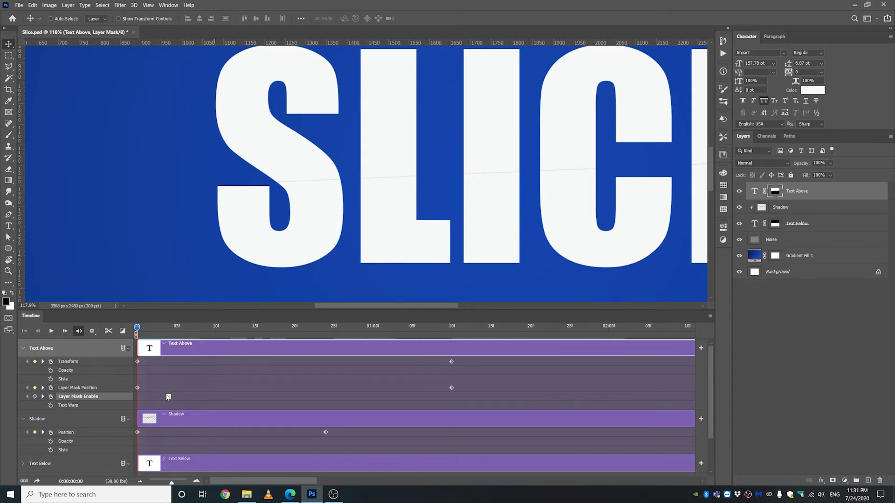
{"action": "left_click_drag", "start_coordinate": [167, 399], "coordinate": [145, 399]}
{"action": "left_click_drag", "start_coordinate": [137, 330], "coordinate": [139, 330]}
{"action": "left_click", "coordinate": [147, 332]}
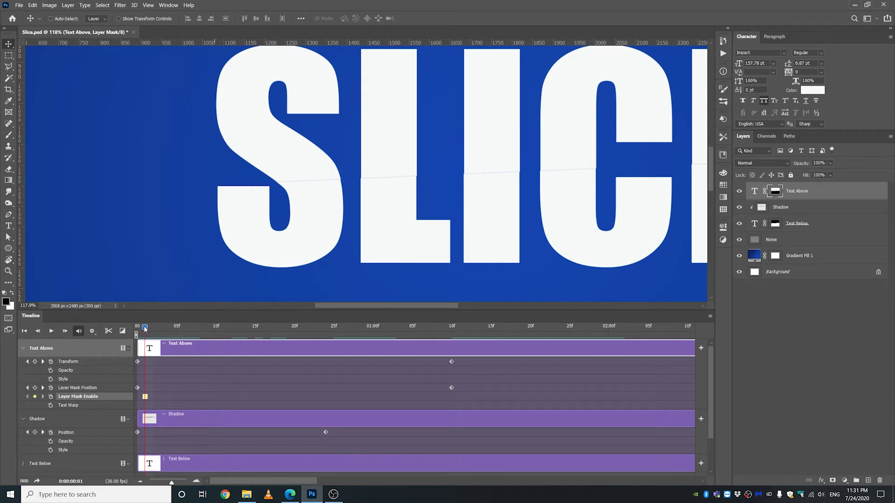
{"action": "left_click_drag", "start_coordinate": [144, 329], "coordinate": [137, 329]}
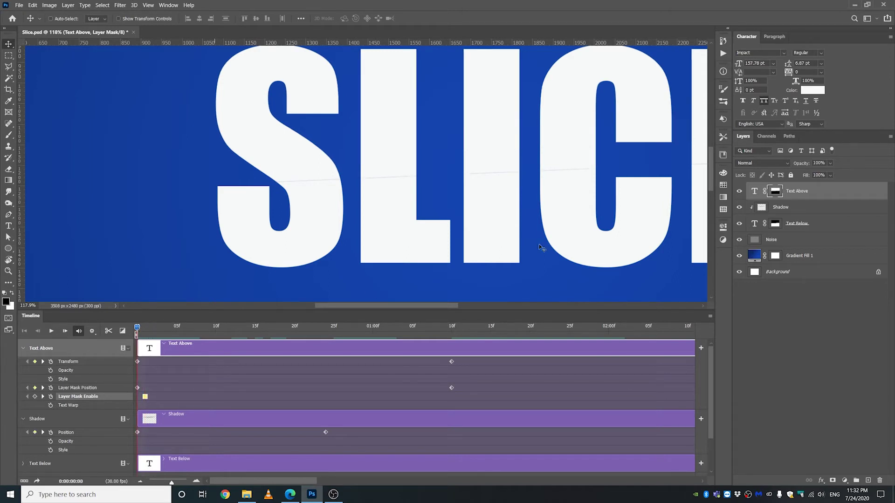
Disable the Text Above layer mask at frame 0, then preview a few frames later.
{"action": "right_click", "coordinate": [776, 193]}
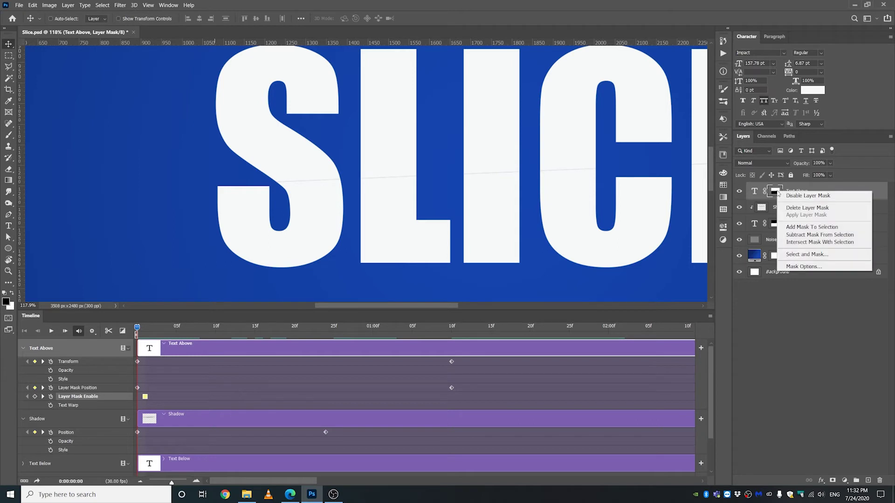
{"action": "left_click", "coordinate": [813, 196]}
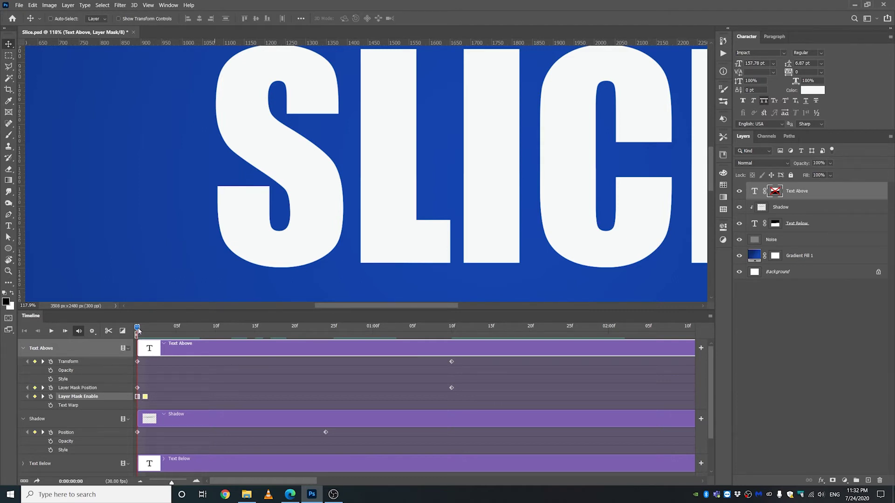
{"action": "left_click_drag", "start_coordinate": [138, 331], "coordinate": [195, 336]}
Move all slice animation keyframes to start around frame 15, then play and rewind.
{"action": "scroll", "coordinate": [252, 390], "scroll_direction": "down", "scroll_amount": 3}
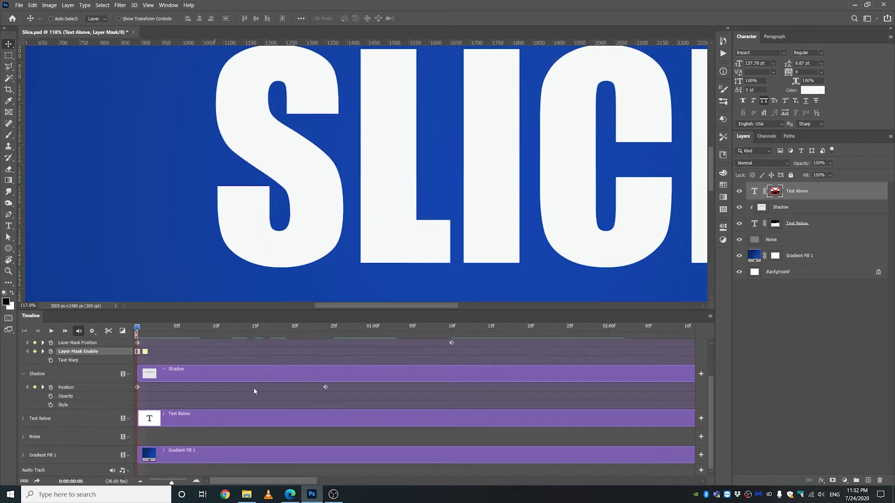
{"action": "scroll", "coordinate": [254, 391], "scroll_direction": "up", "scroll_amount": 2}
{"action": "left_click_drag", "start_coordinate": [505, 358], "coordinate": [133, 441]}
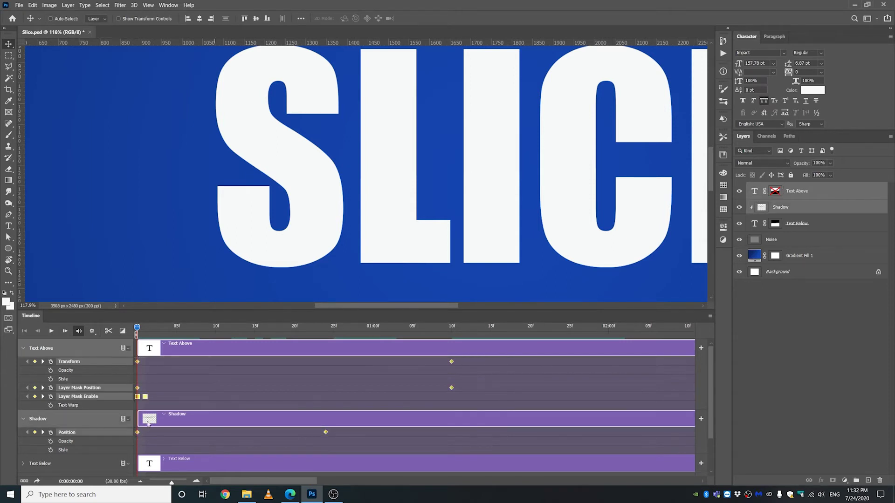
{"action": "left_click_drag", "start_coordinate": [147, 399], "coordinate": [263, 404]}
{"action": "scroll", "coordinate": [272, 217], "scroll_direction": "down", "scroll_amount": 3}
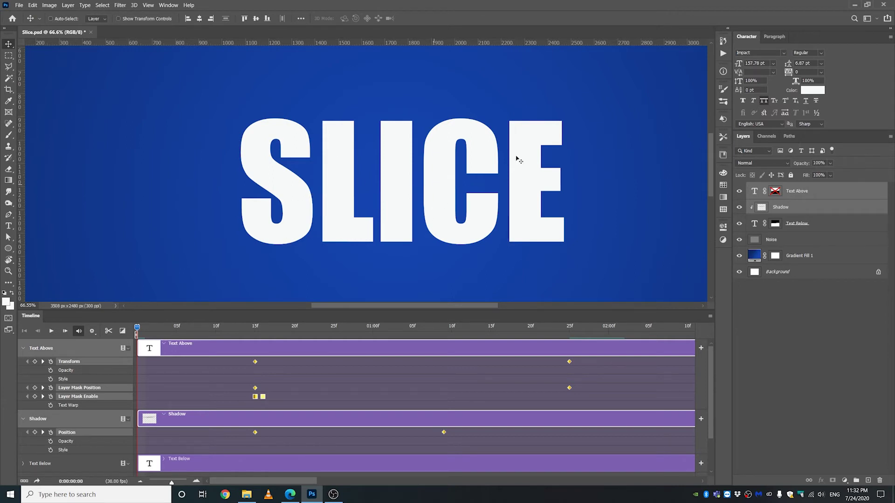
{"action": "scroll", "coordinate": [394, 219], "scroll_direction": "down", "scroll_amount": 3}
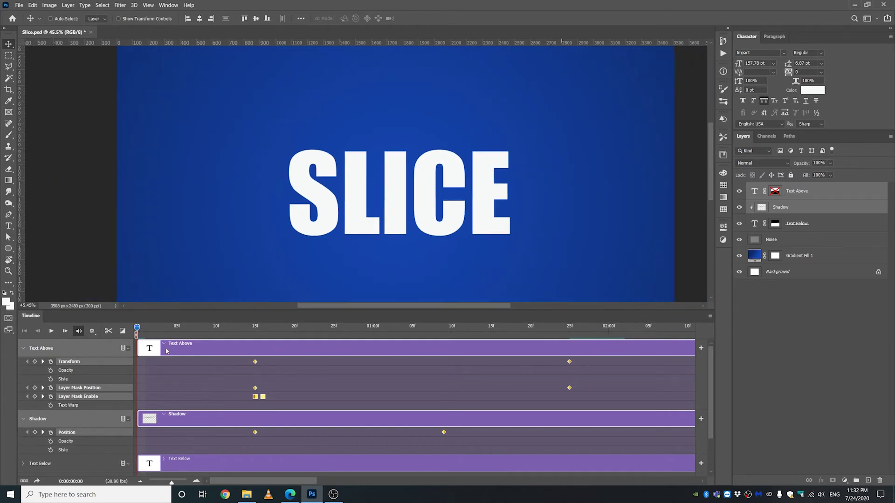
{"action": "key", "text": "space"}
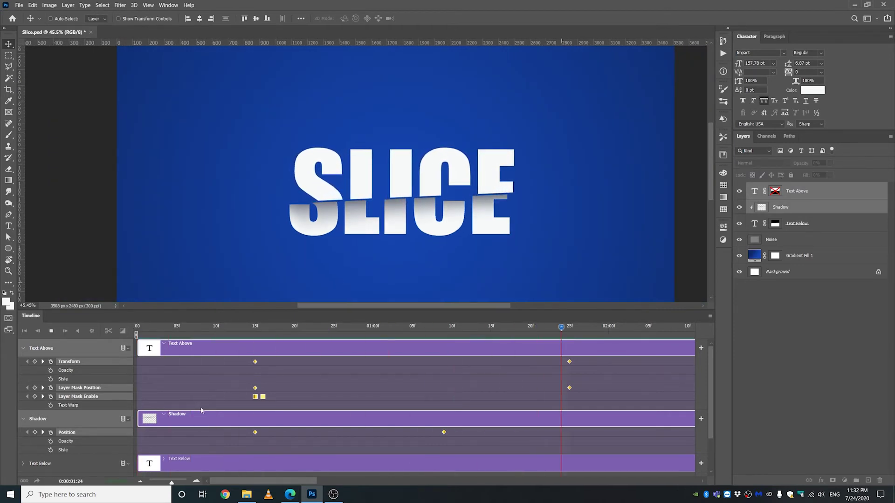
{"action": "left_click", "coordinate": [137, 327]}
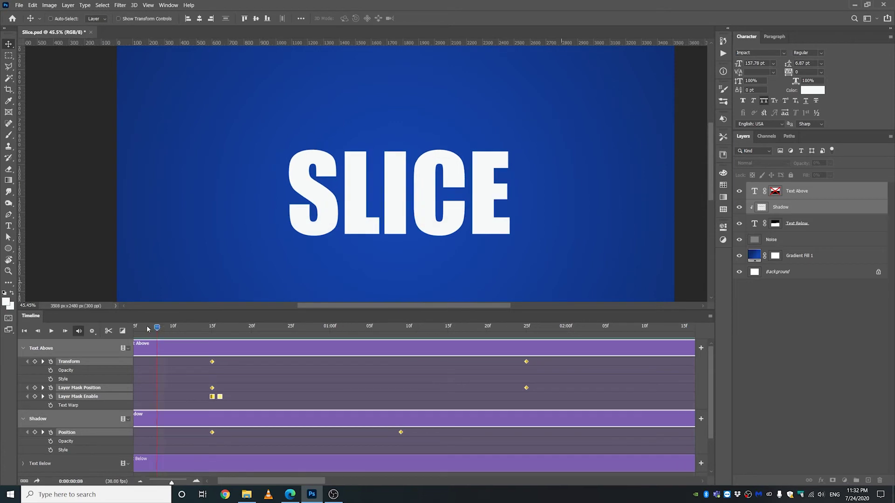
{"action": "left_click", "coordinate": [151, 370]}
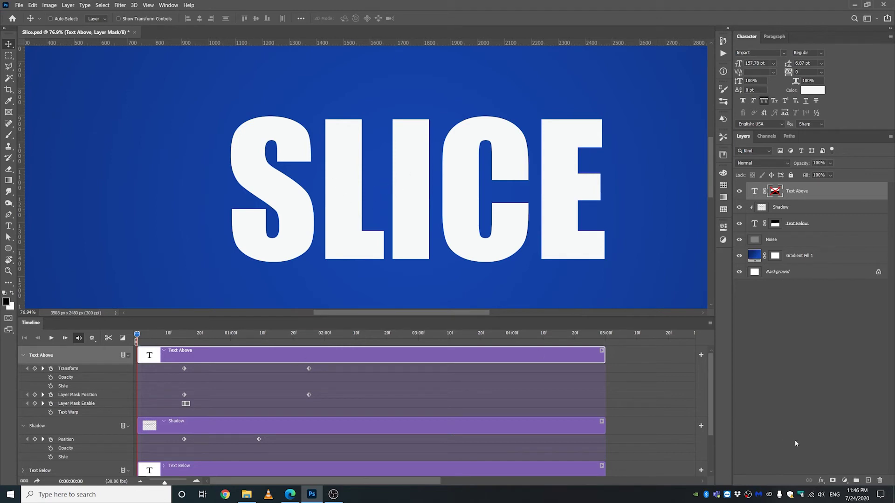
On a new layer, draw a closed Pen path along the cut from left of S past E.
{"action": "left_click", "coordinate": [868, 480]}
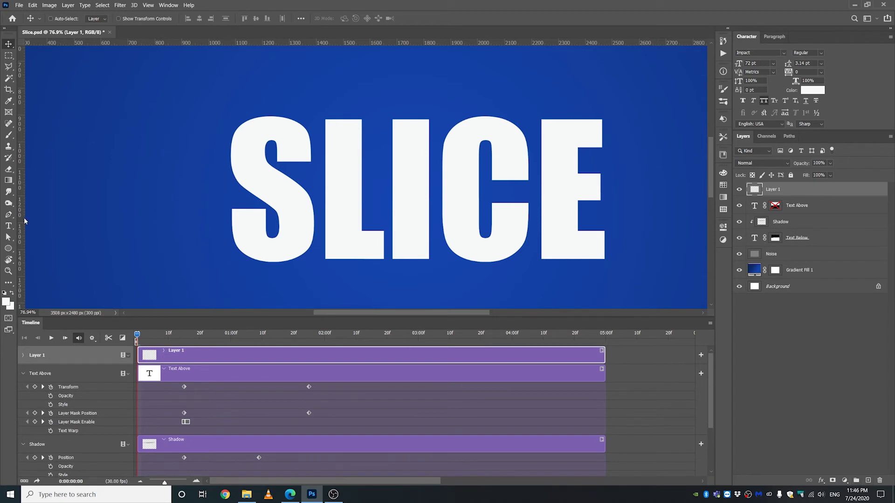
{"action": "left_click", "coordinate": [7, 215]}
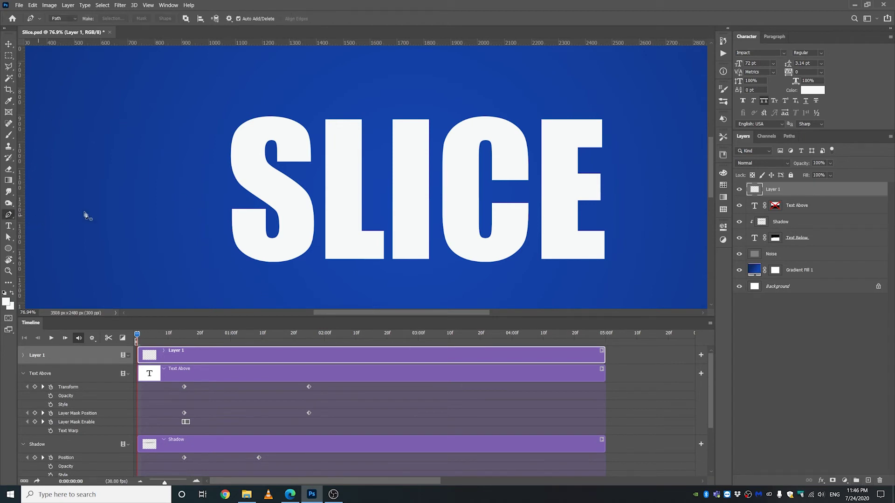
{"action": "left_click_drag", "start_coordinate": [146, 336], "coordinate": [194, 338]}
{"action": "scroll", "coordinate": [361, 231], "scroll_direction": "up", "scroll_amount": 2}
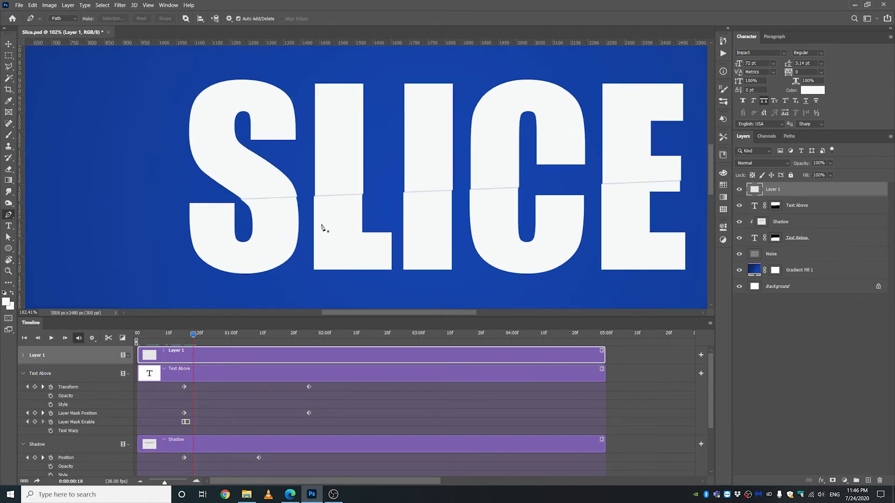
{"action": "scroll", "coordinate": [304, 230], "scroll_direction": "up", "scroll_amount": 1}
{"action": "scroll", "coordinate": [326, 222], "scroll_direction": "down", "scroll_amount": 1}
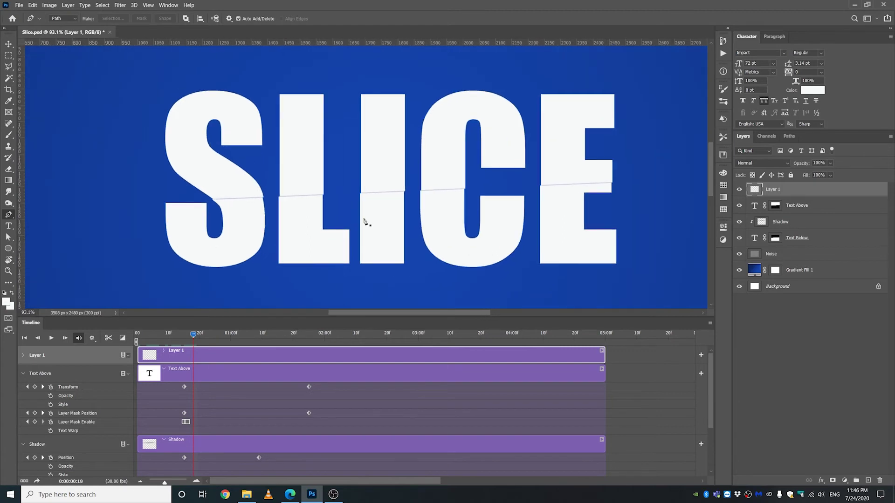
{"action": "scroll", "coordinate": [365, 222], "scroll_direction": "up", "scroll_amount": 1}
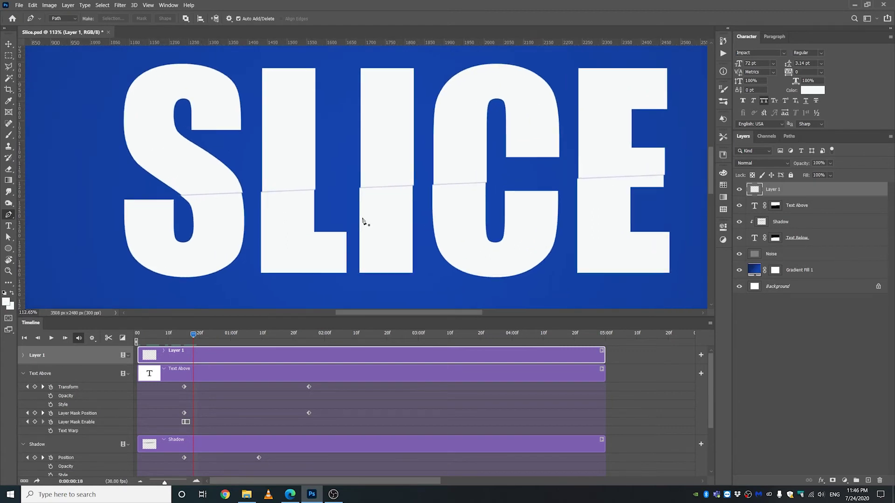
{"action": "left_click", "coordinate": [101, 200]}
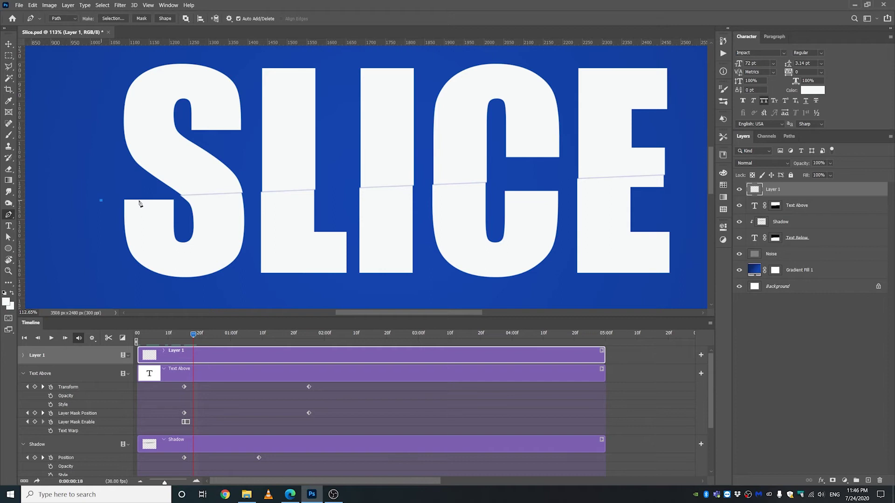
{"action": "left_click", "coordinate": [389, 184]}
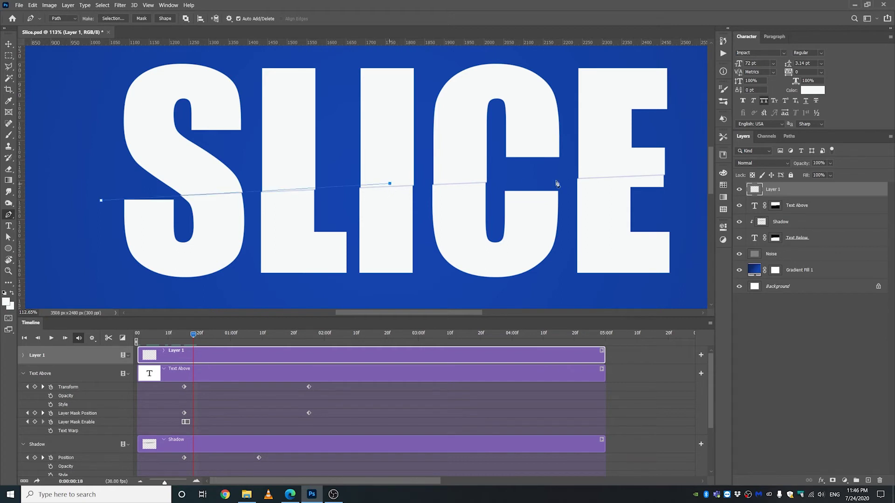
{"action": "left_click", "coordinate": [690, 173]}
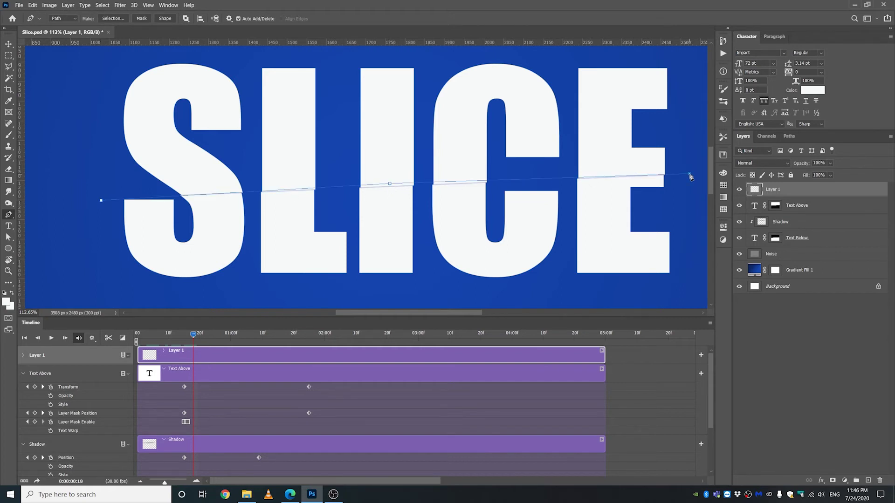
{"action": "left_click", "coordinate": [391, 184], "text": "ctrl"}
{"action": "left_click", "coordinate": [101, 202]}
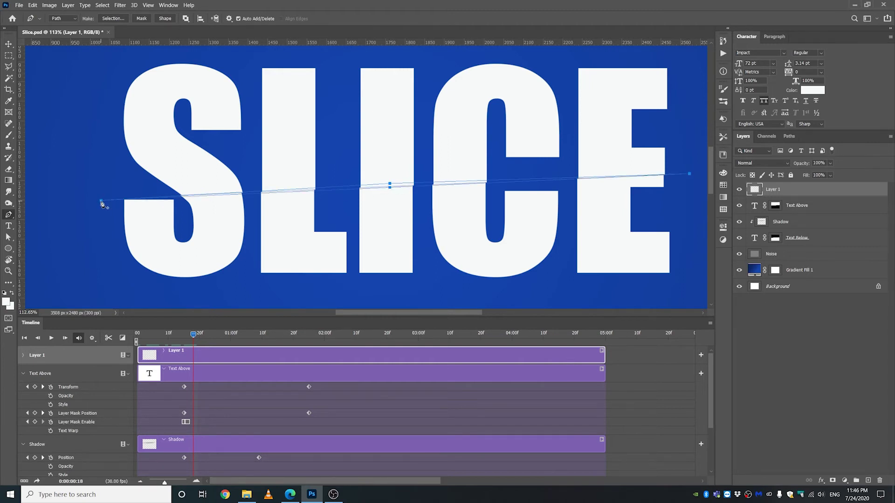
Convert the path into a shape layer and set its fill to red (f41313).
{"action": "left_click", "coordinate": [165, 19]}
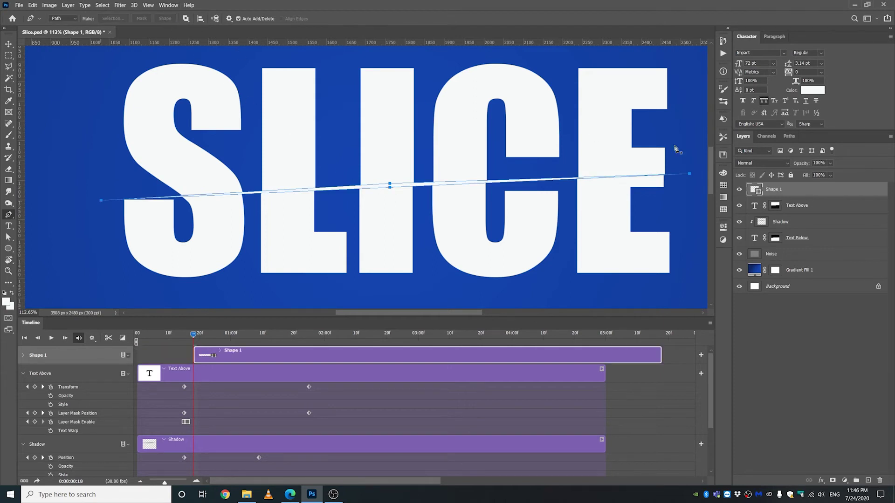
{"action": "double_click", "coordinate": [760, 194]}
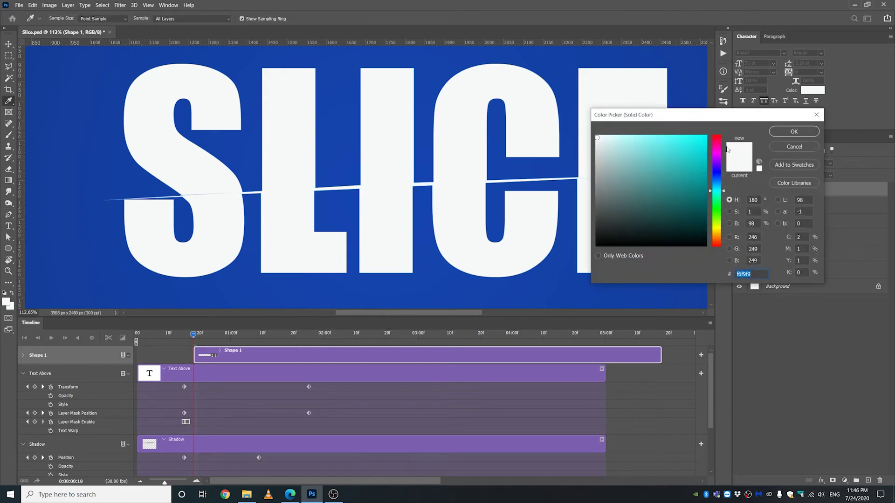
{"action": "mouse_move", "coordinate": [727, 148]}
{"action": "left_mouse_down"}
{"action": "mouse_move", "coordinate": [720, 136]}
{"action": "mouse_move", "coordinate": [699, 141]}
{"action": "left_mouse_up"}
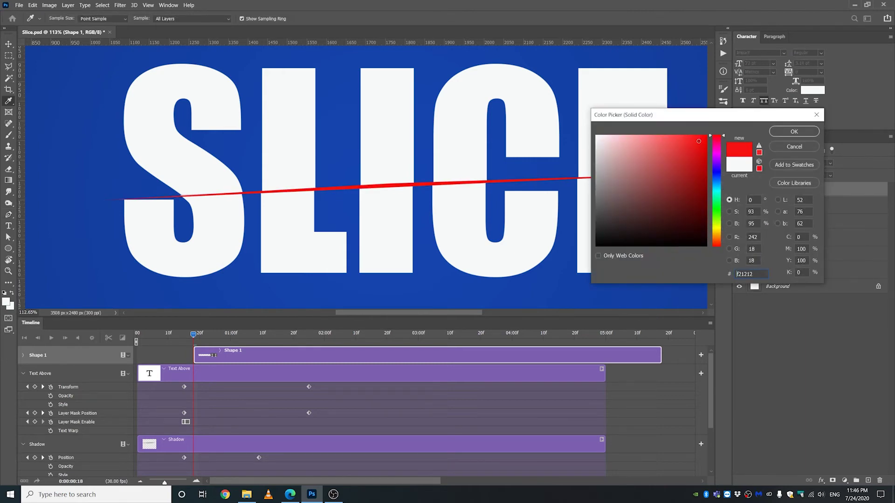
Confirm the red fill and nudge the red band's upper anchor down to thin it.
{"action": "left_click", "coordinate": [794, 131]}
{"action": "key", "text": "p"}
{"action": "scroll", "coordinate": [394, 196], "scroll_direction": "down", "scroll_amount": 5}
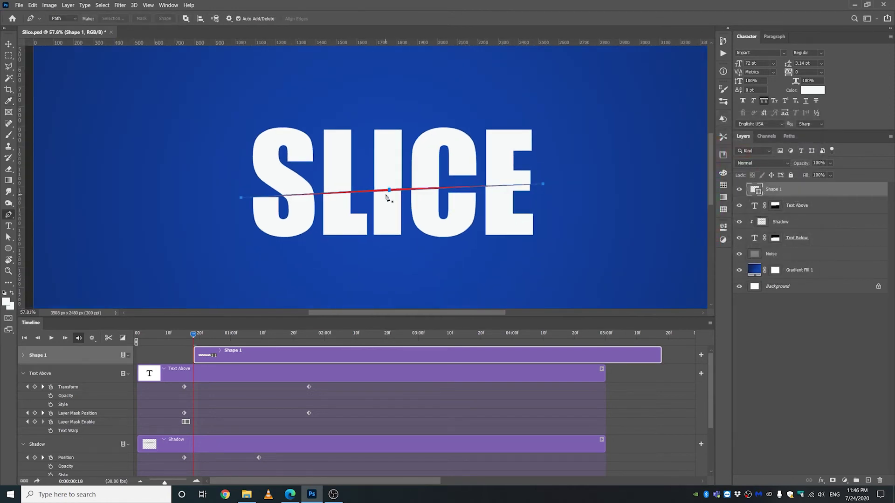
{"action": "scroll", "coordinate": [387, 198], "scroll_direction": "up", "scroll_amount": 5}
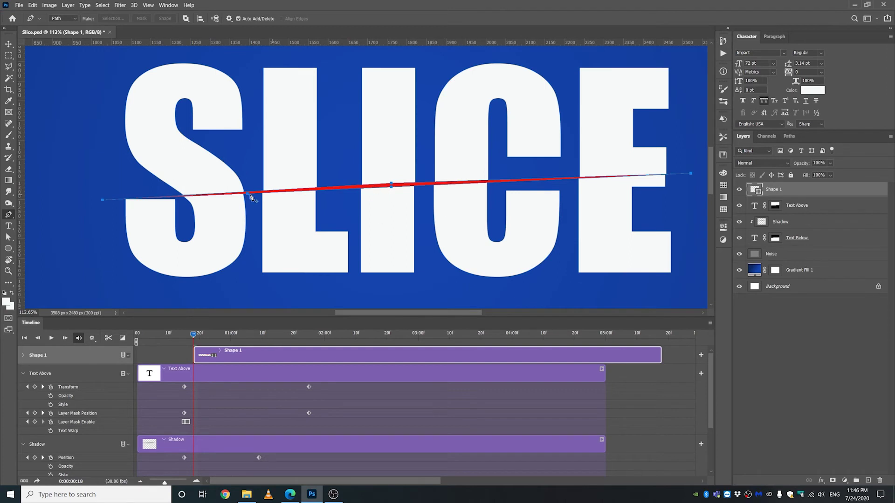
{"action": "scroll", "coordinate": [393, 197], "scroll_direction": "down", "scroll_amount": 2}
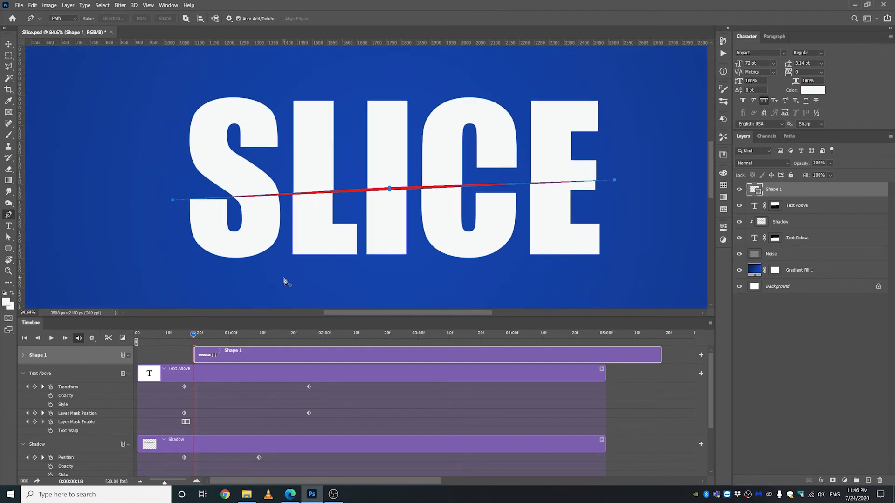
{"action": "scroll", "coordinate": [391, 199], "scroll_direction": "up", "scroll_amount": 2}
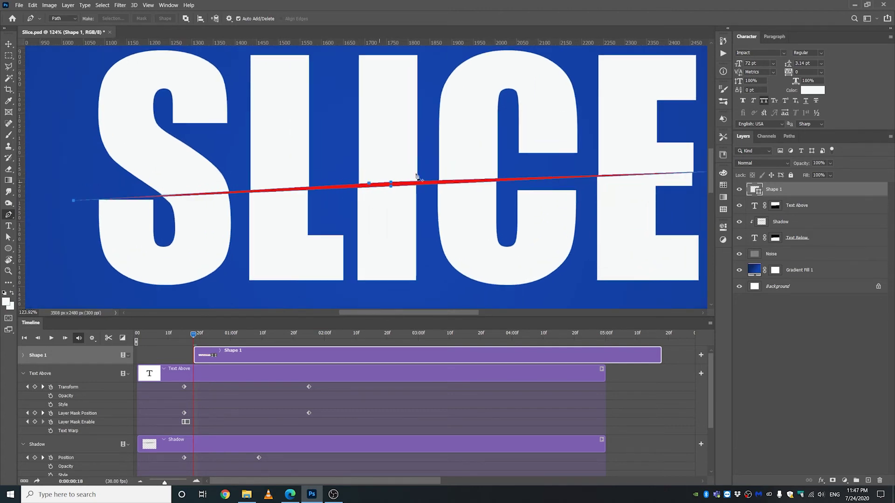
{"action": "scroll", "coordinate": [392, 184], "scroll_direction": "up", "scroll_amount": 6}
{"action": "scroll", "coordinate": [380, 191], "scroll_direction": "up", "scroll_amount": 1}
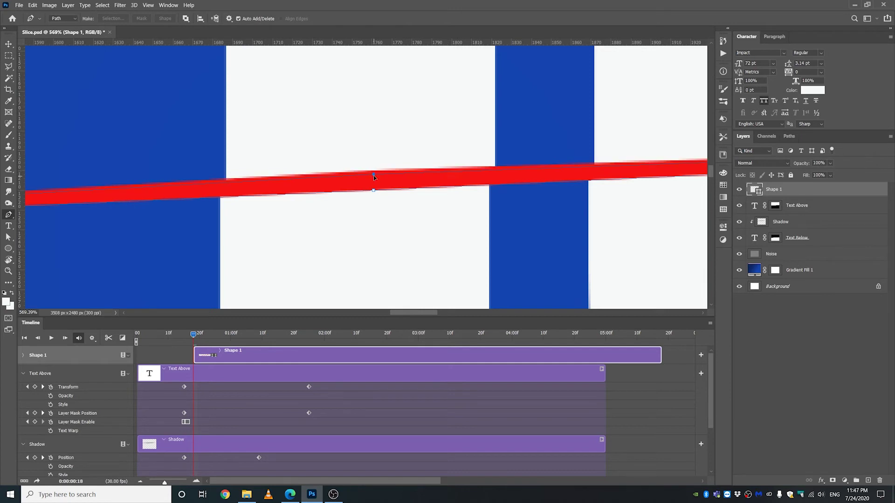
{"action": "key", "text": "Down"}
{"action": "left_click", "coordinate": [374, 188], "text": "ctrl"}
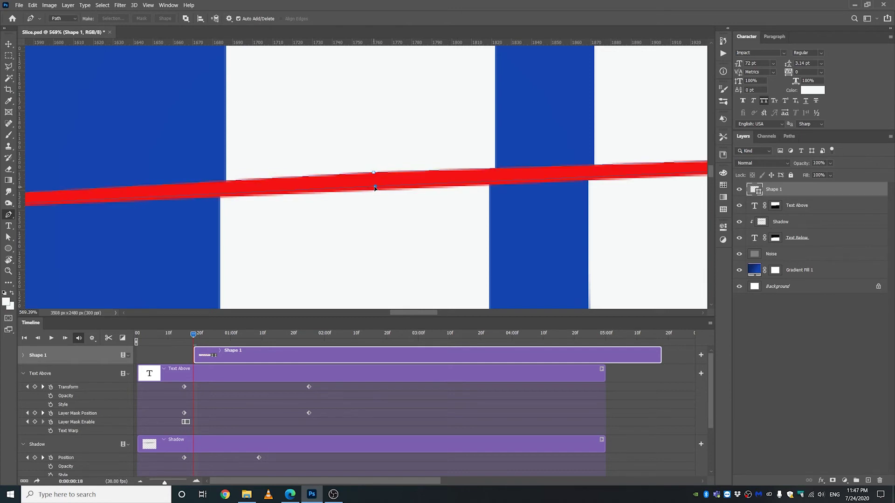
Stretch the red line's ends past the S and E, then zoom out to check.
{"action": "scroll", "coordinate": [375, 188], "scroll_direction": "down", "scroll_amount": 7}
{"action": "scroll", "coordinate": [202, 195], "scroll_direction": "down", "scroll_amount": 1}
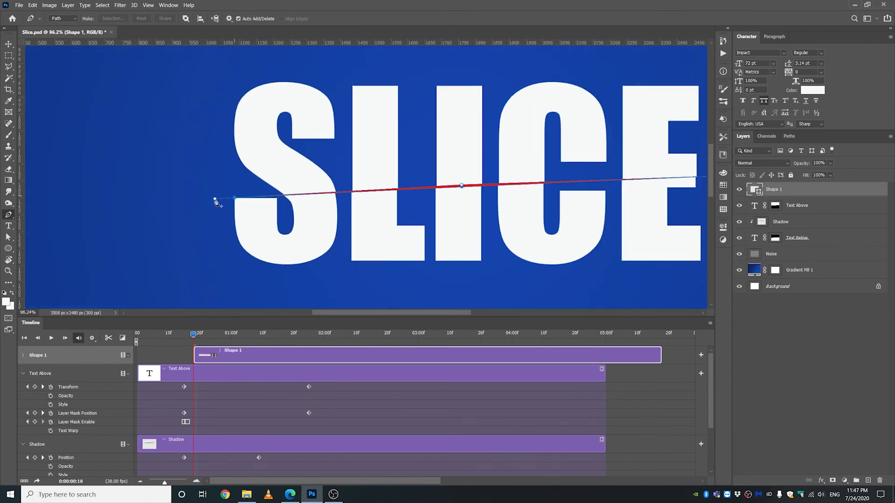
{"action": "left_click_drag", "start_coordinate": [215, 201], "coordinate": [142, 205]}
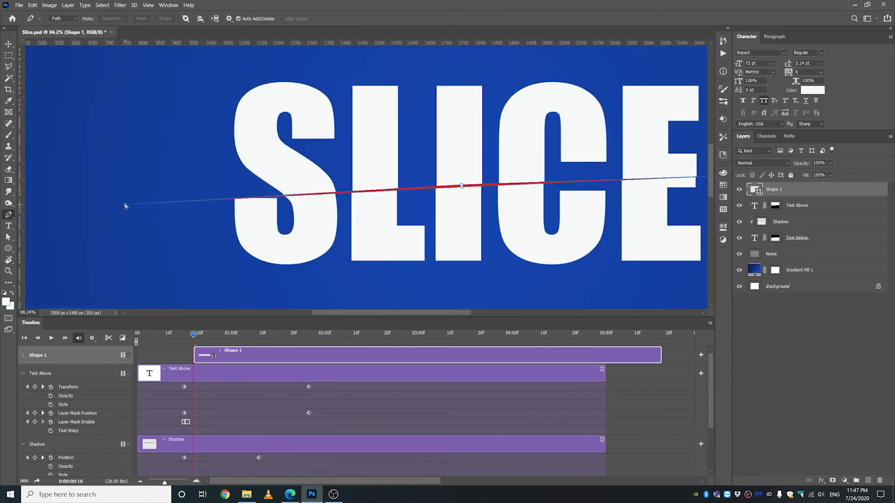
{"action": "left_click_drag", "start_coordinate": [571, 200], "coordinate": [346, 212]}
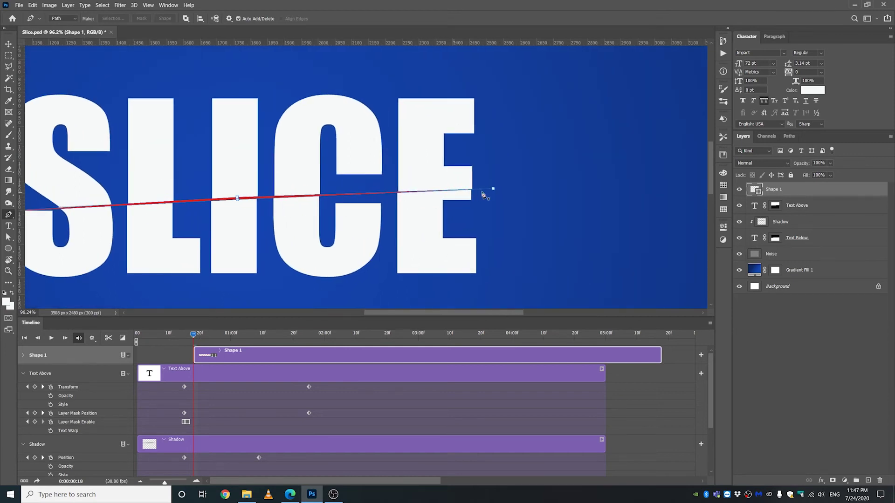
{"action": "left_click_drag", "start_coordinate": [511, 191], "coordinate": [610, 184]}
{"action": "key", "text": "ctrl+minus"}
{"action": "scroll", "coordinate": [303, 183], "scroll_direction": "up", "scroll_amount": 2}
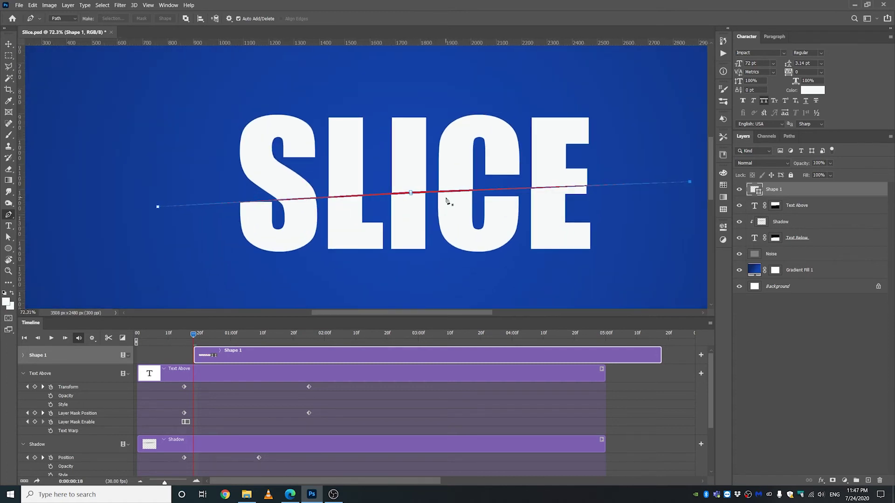
{"action": "scroll", "coordinate": [405, 195], "scroll_direction": "down", "scroll_amount": 2}
{"action": "scroll", "coordinate": [401, 195], "scroll_direction": "up", "scroll_amount": 1}
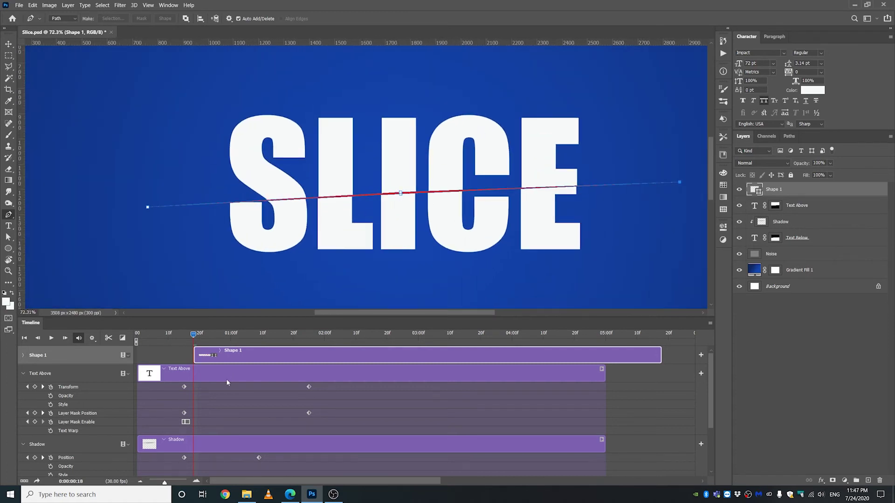
Trim the Shape 1 clip so the red line shows only briefly.
{"action": "left_click", "coordinate": [211, 358]}
{"action": "left_click_drag", "start_coordinate": [661, 356], "coordinate": [367, 443]}
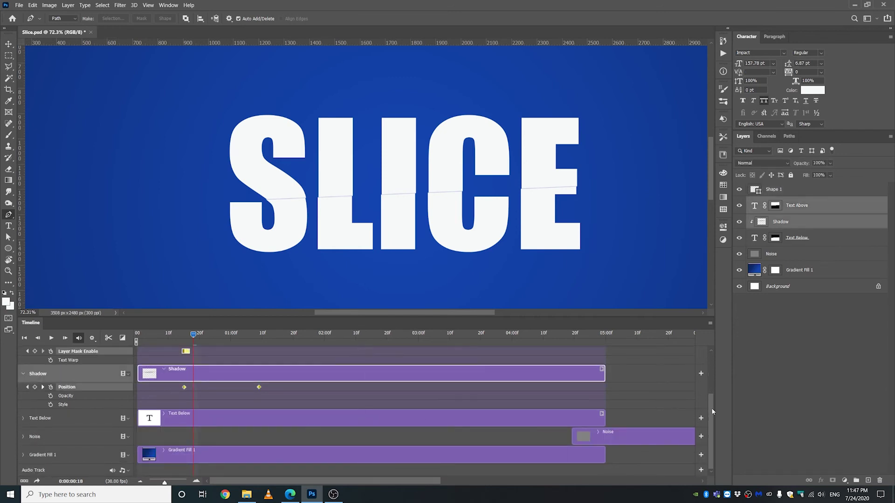
{"action": "left_click_drag", "start_coordinate": [713, 411], "coordinate": [714, 362]}
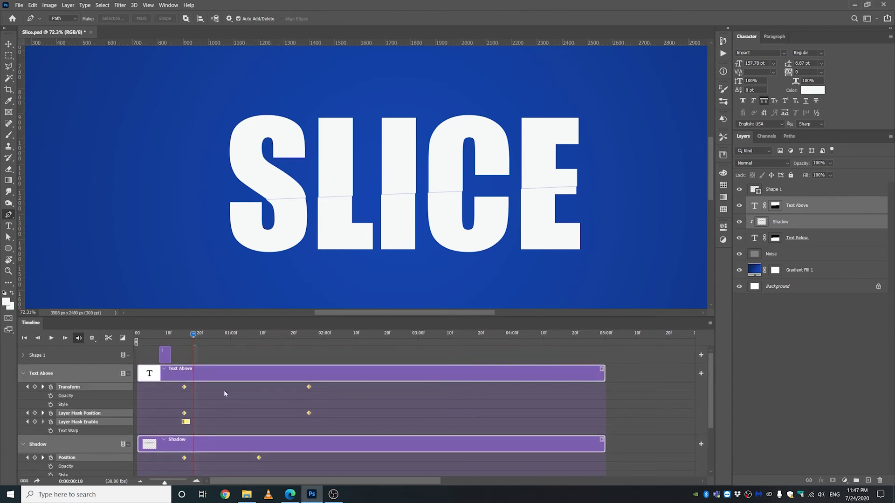
Shift the slicing keyframes later, align the Shape 1 clip to the playhead, and play.
{"action": "left_click_drag", "start_coordinate": [183, 387], "coordinate": [223, 388]}
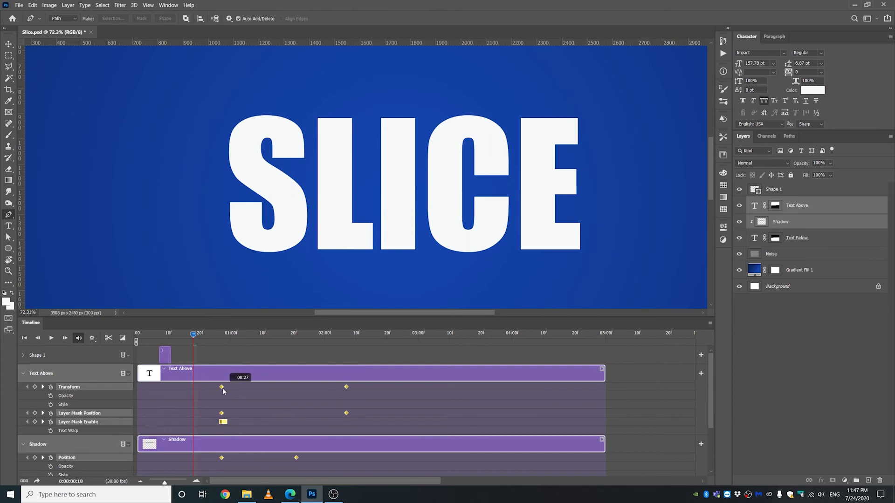
{"action": "left_click_drag", "start_coordinate": [169, 357], "coordinate": [122, 339]}
{"action": "left_click", "coordinate": [228, 357]}
{"action": "key", "text": "space"}
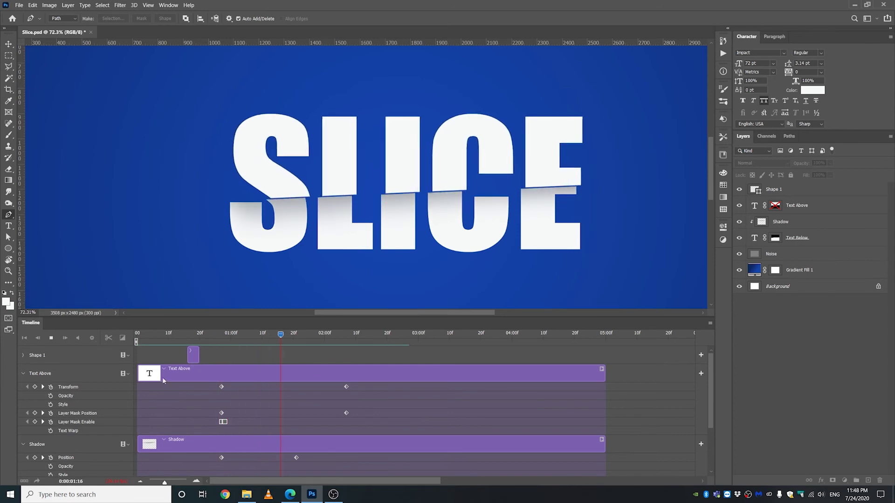
Clip the red Shape 1 line to the Text Above layer so it shows only inside the letters.
{"action": "left_click_drag", "start_coordinate": [166, 334], "coordinate": [194, 335]}
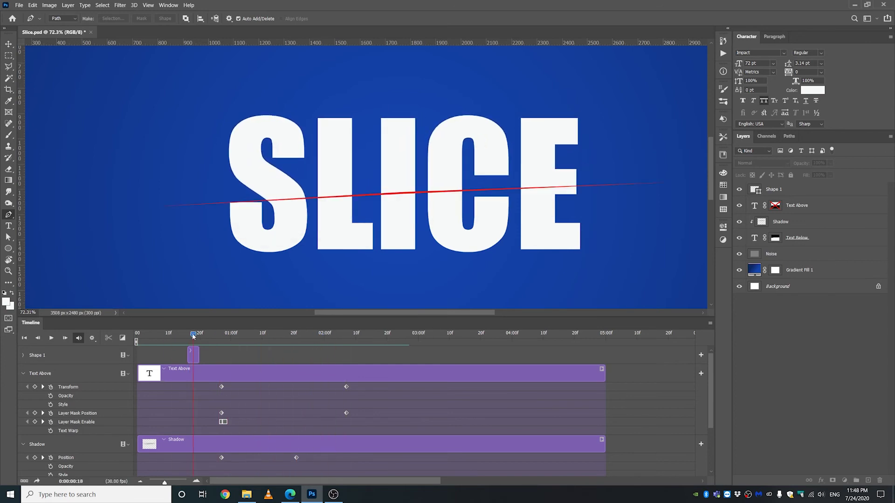
{"action": "left_click", "coordinate": [782, 189]}
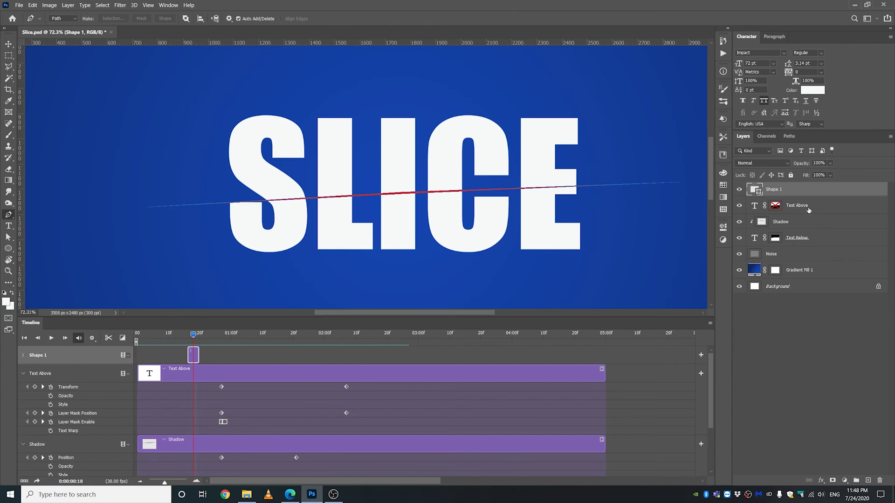
{"action": "left_click_drag", "start_coordinate": [771, 199], "coordinate": [767, 194]}
{"action": "left_click", "coordinate": [767, 195], "text": "alt"}
{"action": "left_click", "coordinate": [776, 380]}
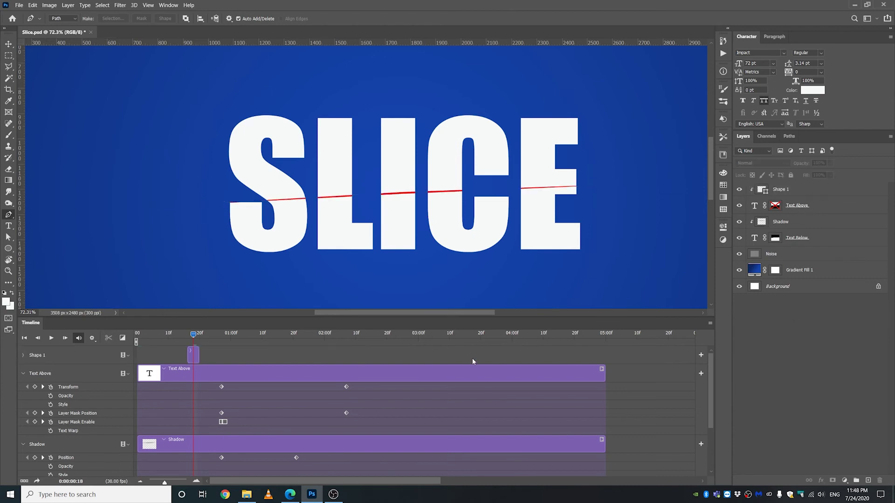
Preview the animation from a frame before the cut, restarting it from the beginning.
{"action": "left_click_drag", "start_coordinate": [202, 333], "coordinate": [181, 334]}
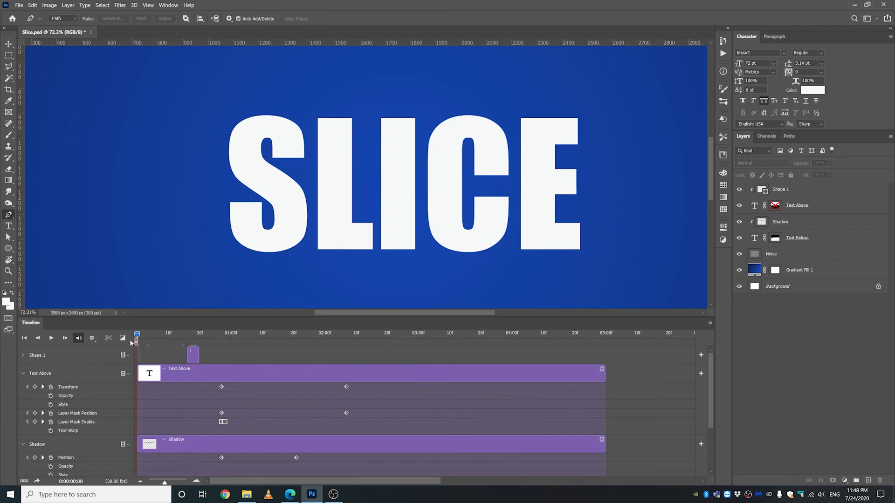
{"action": "key", "text": "space"}
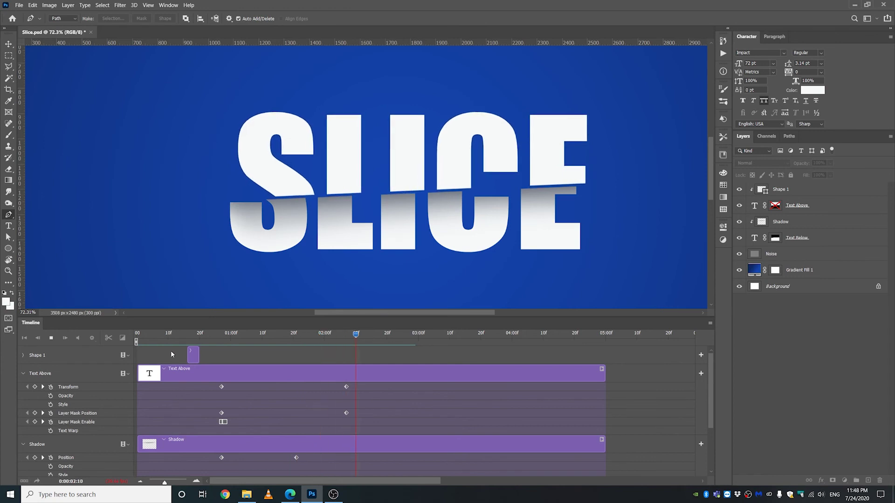
{"action": "left_click", "coordinate": [140, 334]}
Zoom out the timeline and move the Noise clip to start at 00.
{"action": "key", "text": "space"}
{"action": "scroll", "coordinate": [455, 399], "scroll_direction": "down", "scroll_amount": 1}
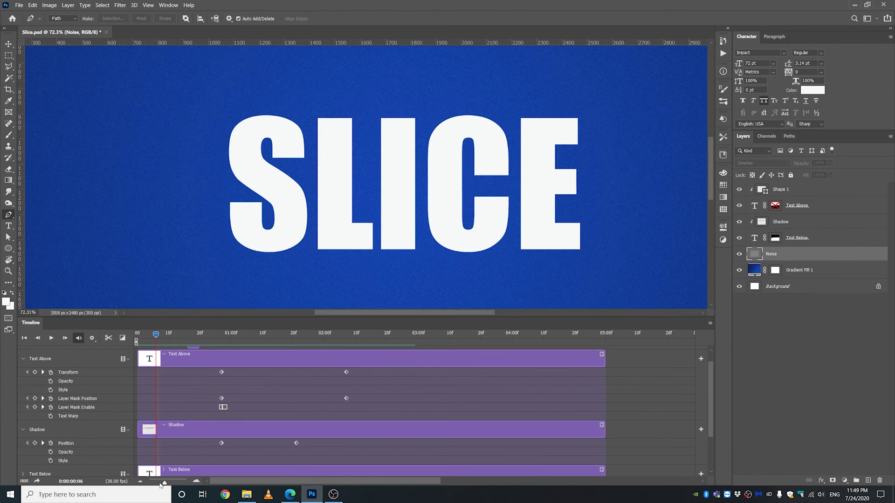
{"action": "left_click_drag", "start_coordinate": [164, 485], "coordinate": [163, 485]}
{"action": "left_click_drag", "start_coordinate": [710, 382], "coordinate": [705, 427]}
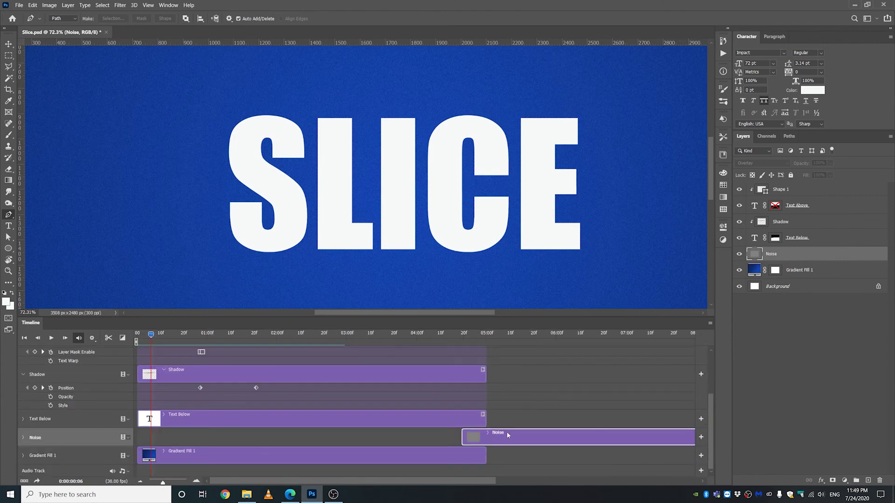
{"action": "left_click_drag", "start_coordinate": [507, 432], "coordinate": [180, 434]}
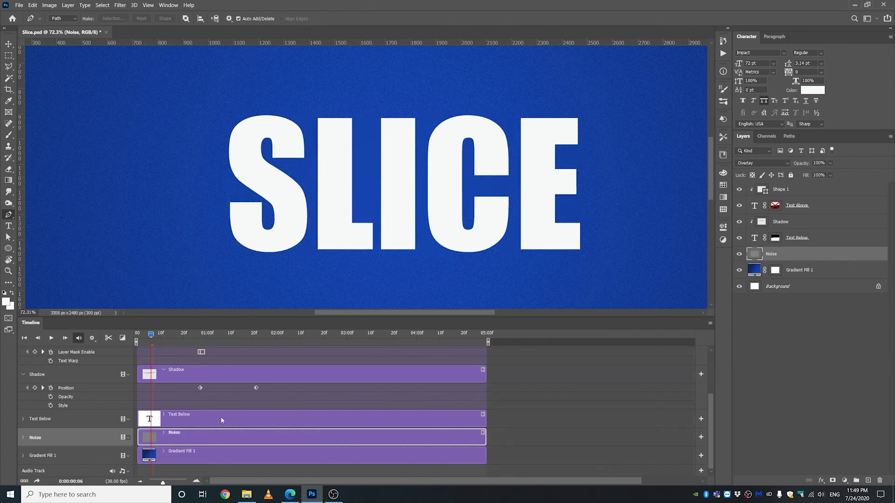
Trim the Text Above, Shadow and Gradient Fill 1 clips to end around 03:22.
{"action": "left_click_drag", "start_coordinate": [714, 411], "coordinate": [715, 365]}
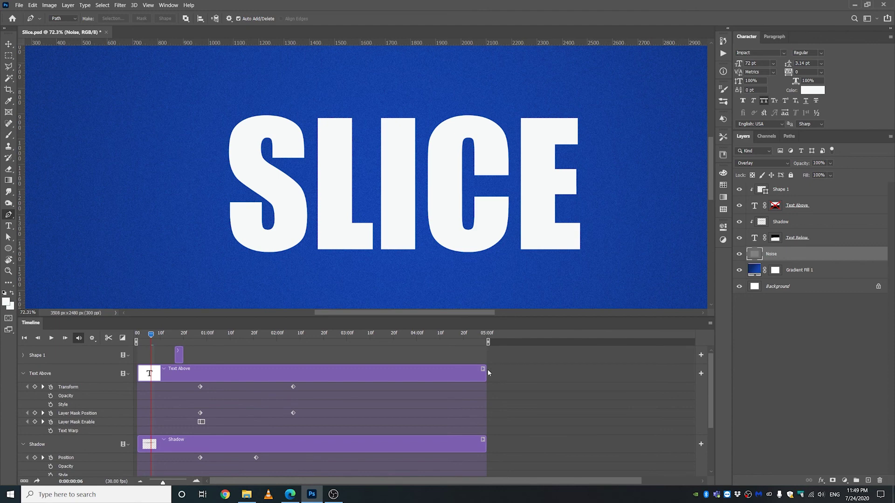
{"action": "left_click", "coordinate": [467, 379]}
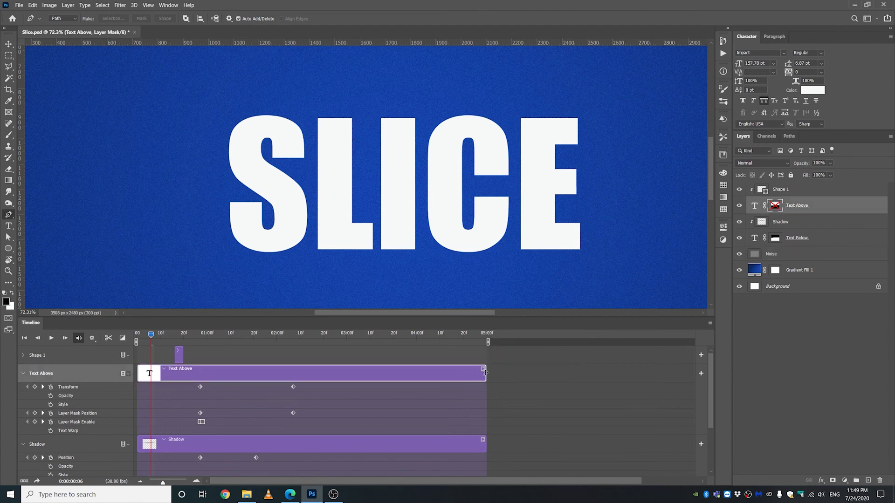
{"action": "left_click_drag", "start_coordinate": [485, 372], "coordinate": [396, 376]}
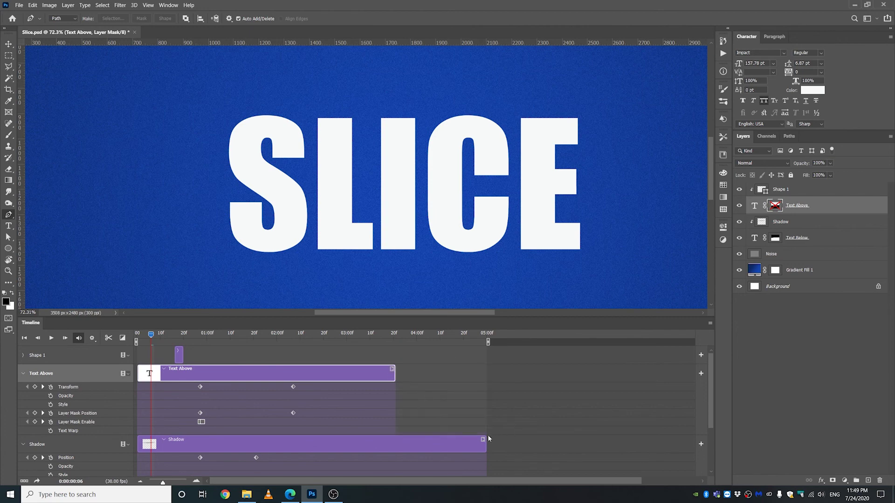
{"action": "left_click_drag", "start_coordinate": [484, 440], "coordinate": [395, 454]}
{"action": "scroll", "coordinate": [396, 441], "scroll_direction": "down", "scroll_amount": 3}
{"action": "scroll", "coordinate": [458, 402], "scroll_direction": "up", "scroll_amount": 3}
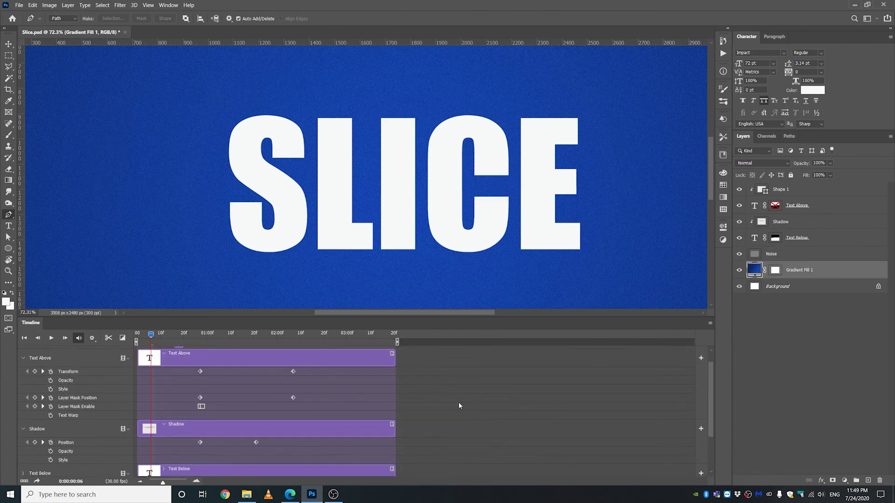
Set up Render Video with H.264, HD 1080p 29.97 preset and file name Slice test.mp4.
{"action": "left_click", "coordinate": [19, 6]}
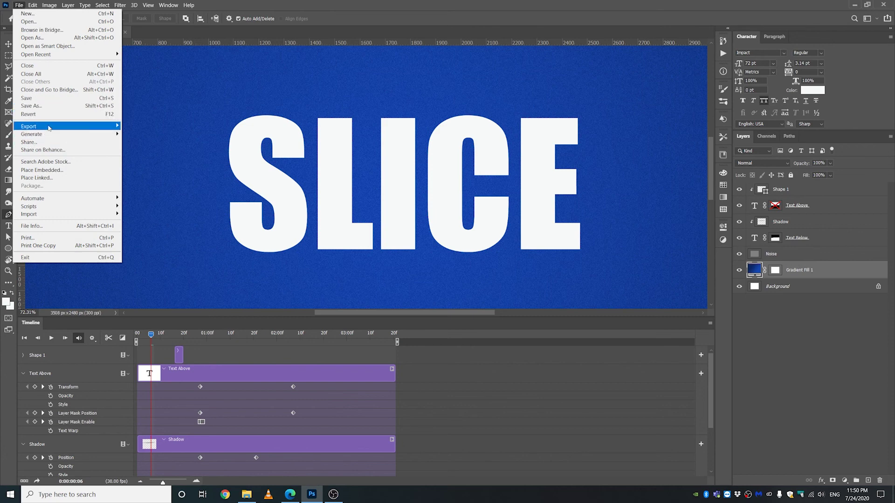
{"action": "mouse_move", "coordinate": [56, 129]}
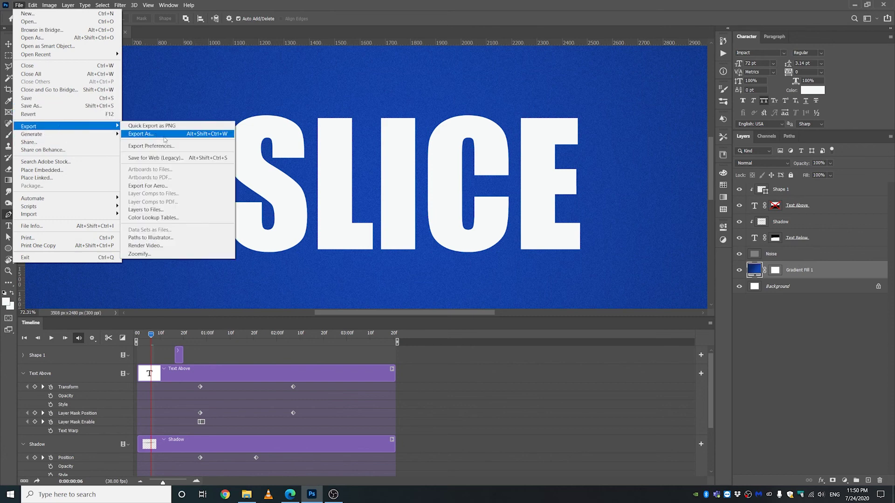
{"action": "left_click", "coordinate": [146, 247]}
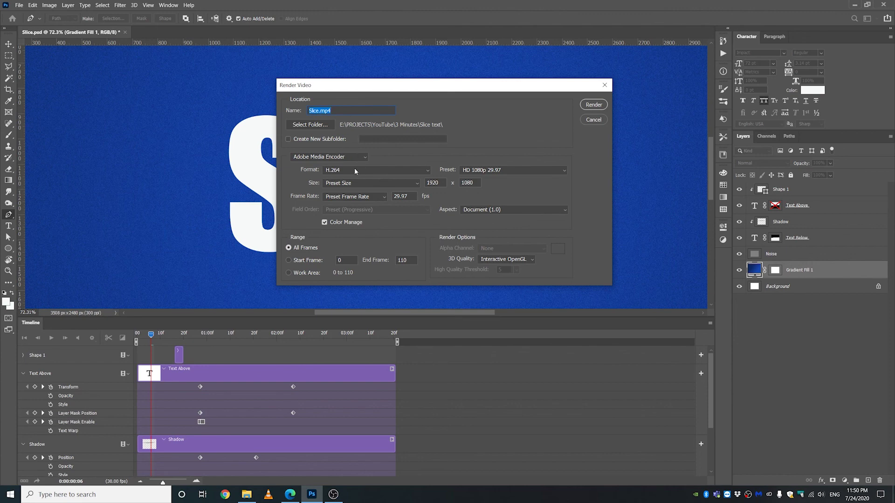
{"action": "left_click", "coordinate": [427, 171]}
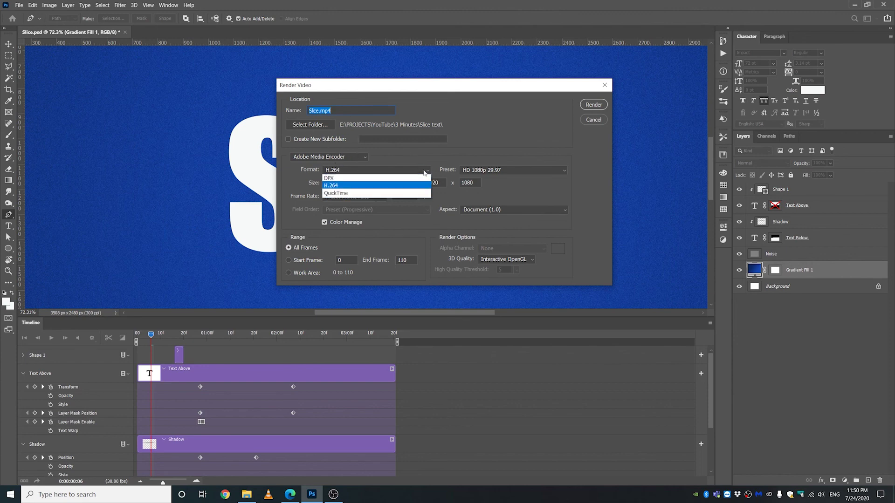
{"action": "left_click", "coordinate": [292, 181]}
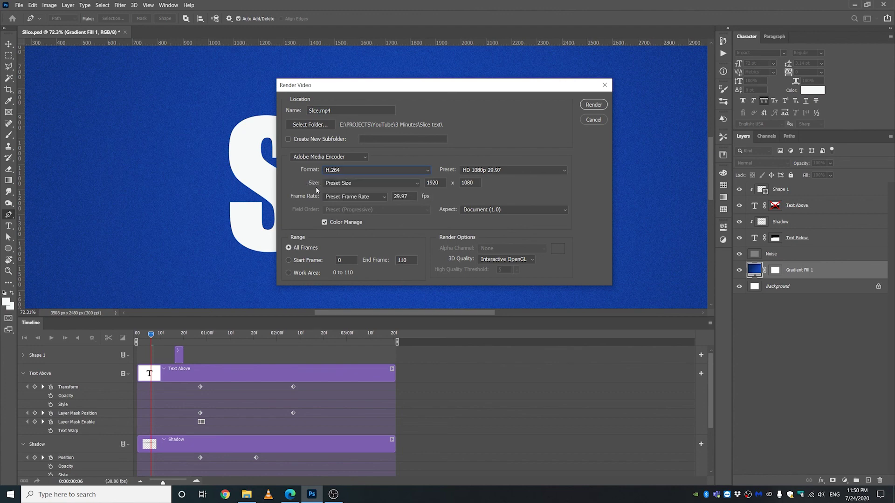
{"action": "left_click", "coordinate": [415, 183]}
{"action": "left_click", "coordinate": [525, 172]}
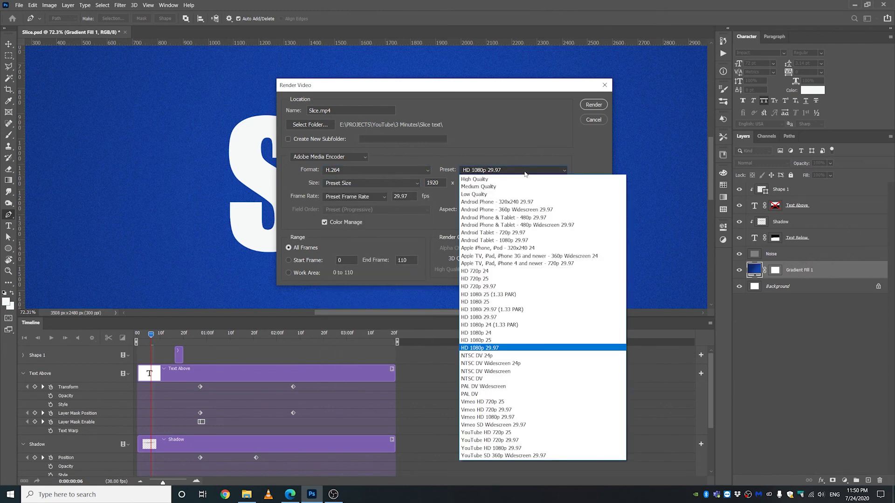
{"action": "left_click", "coordinate": [487, 348]}
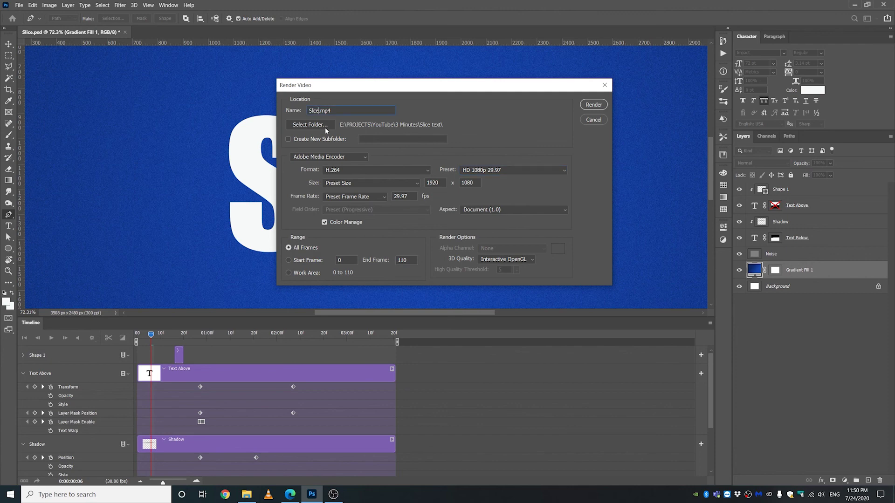
{"action": "type", "text": "test"}
Render Slice test.mp4 and play it back in VLC media player.
{"action": "left_click", "coordinate": [590, 107]}
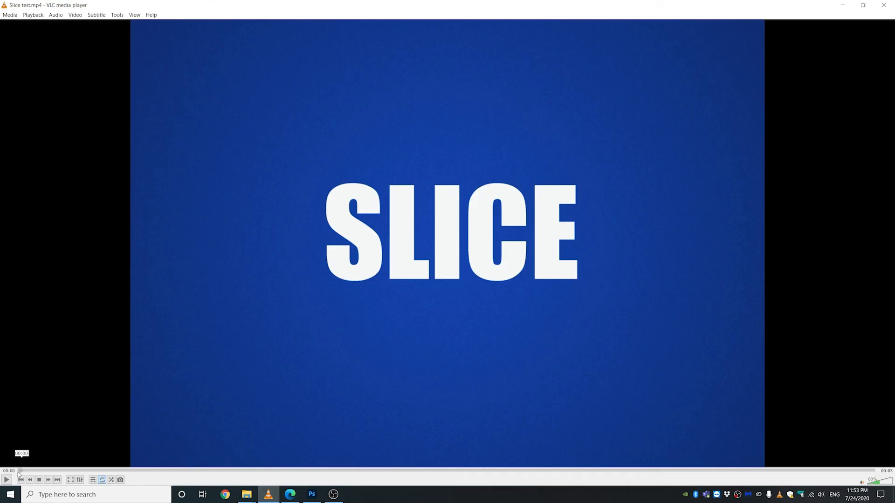
{"action": "left_click", "coordinate": [6, 480]}
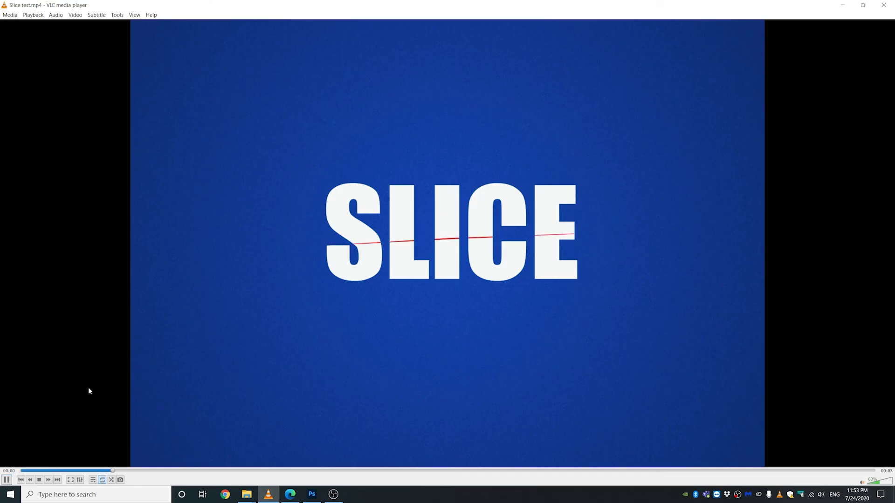